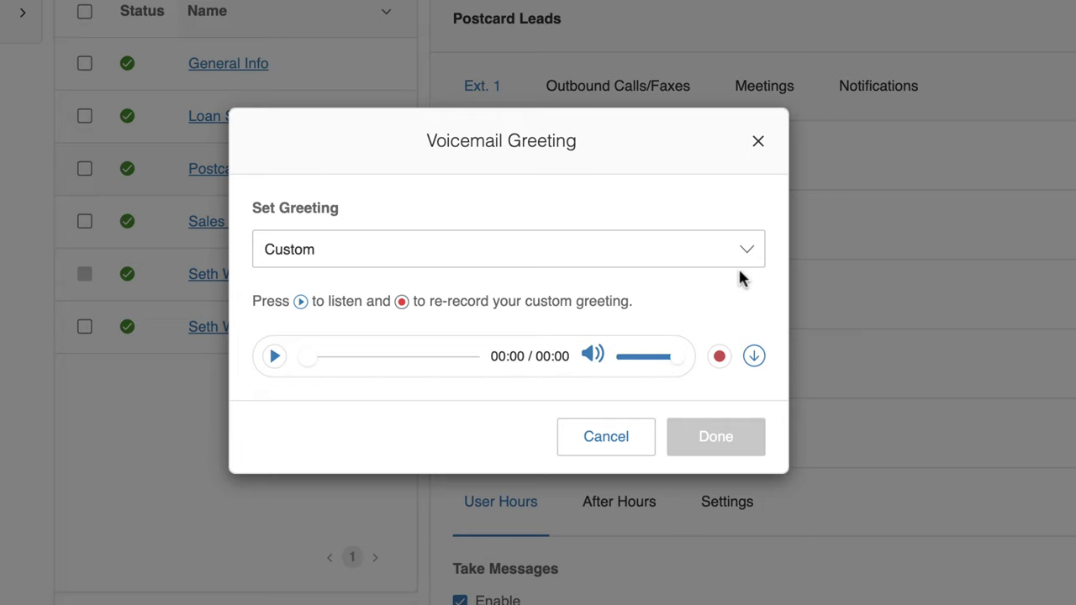
# Review the phone, computer microphone and file import options for re-recording the custom voicemail greeting, allowing microphone access, then close the dialog.
pyautogui.click(721, 358)
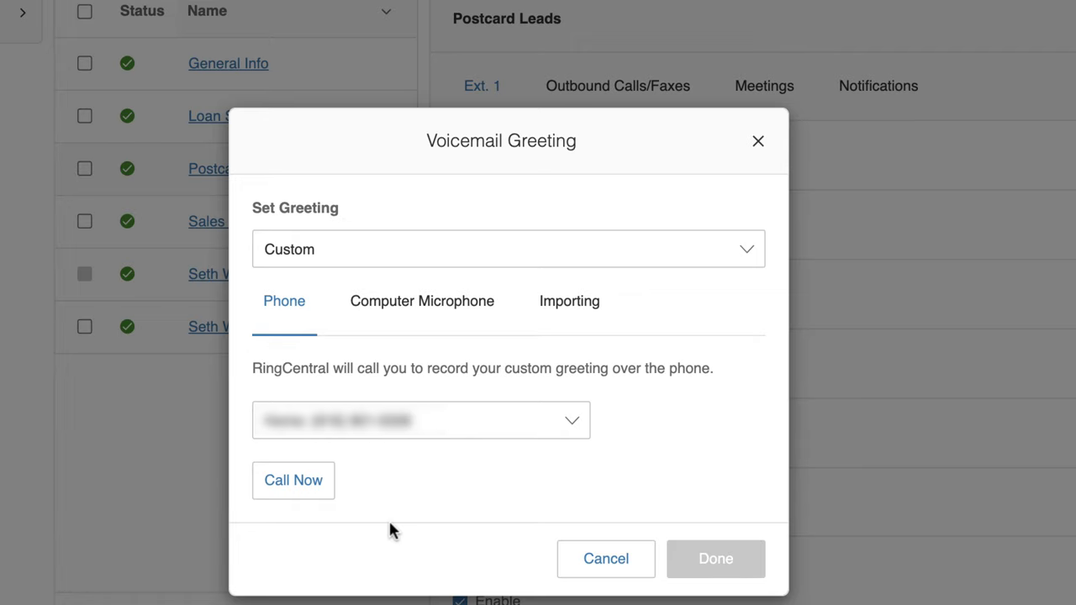
pyautogui.click(403, 301)
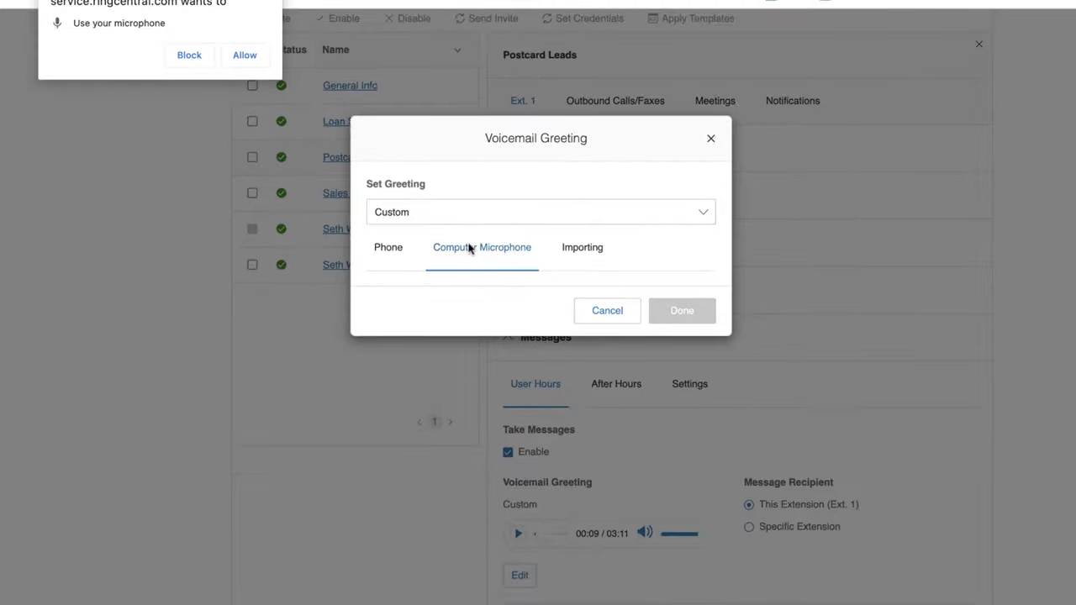
pyautogui.click(244, 55)
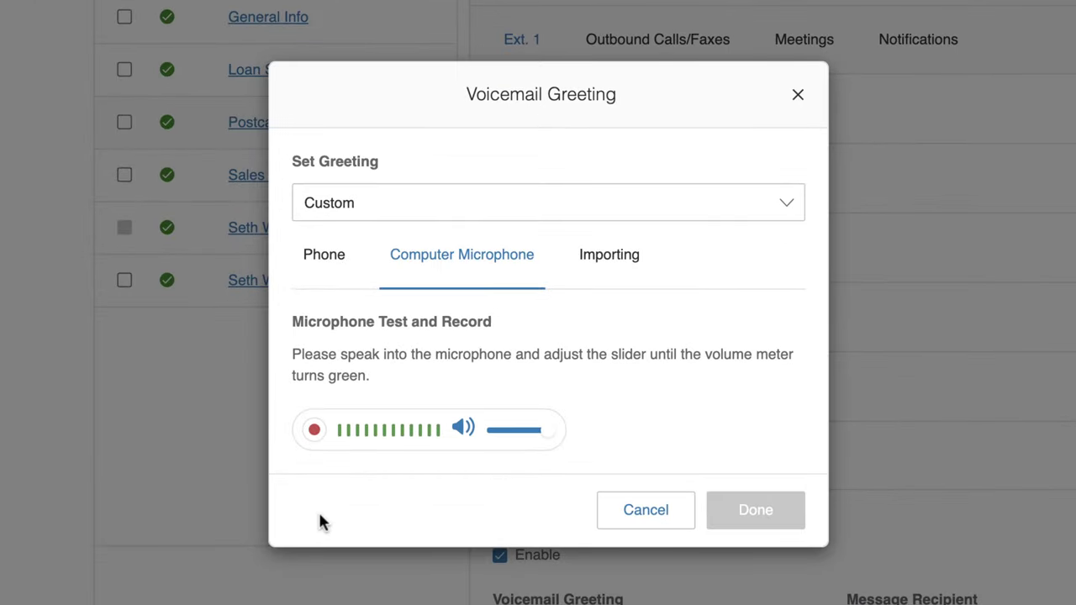
pyautogui.click(618, 263)
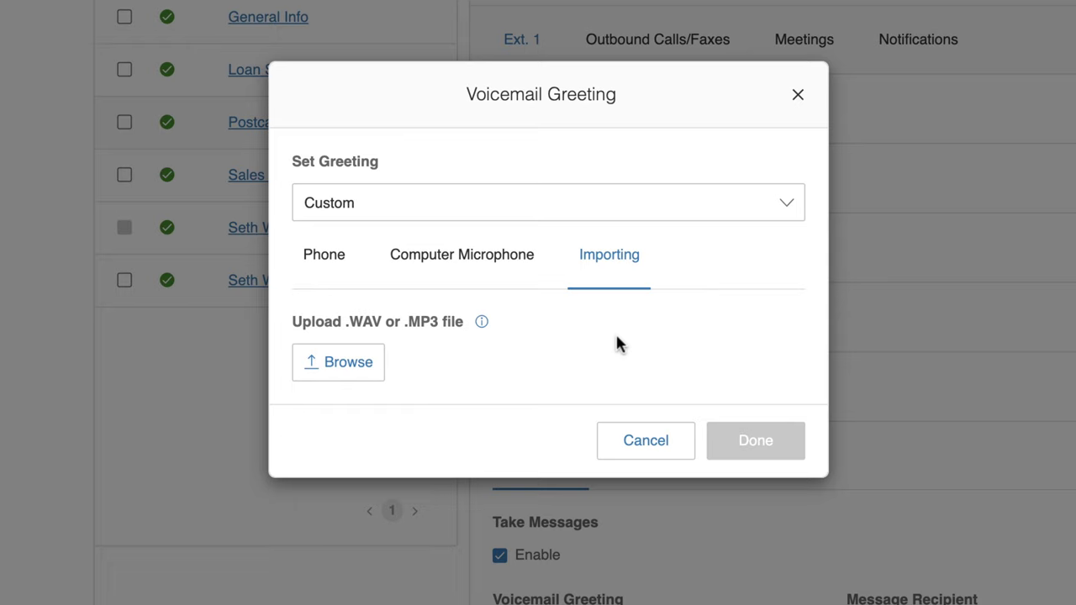
pyautogui.click(799, 97)
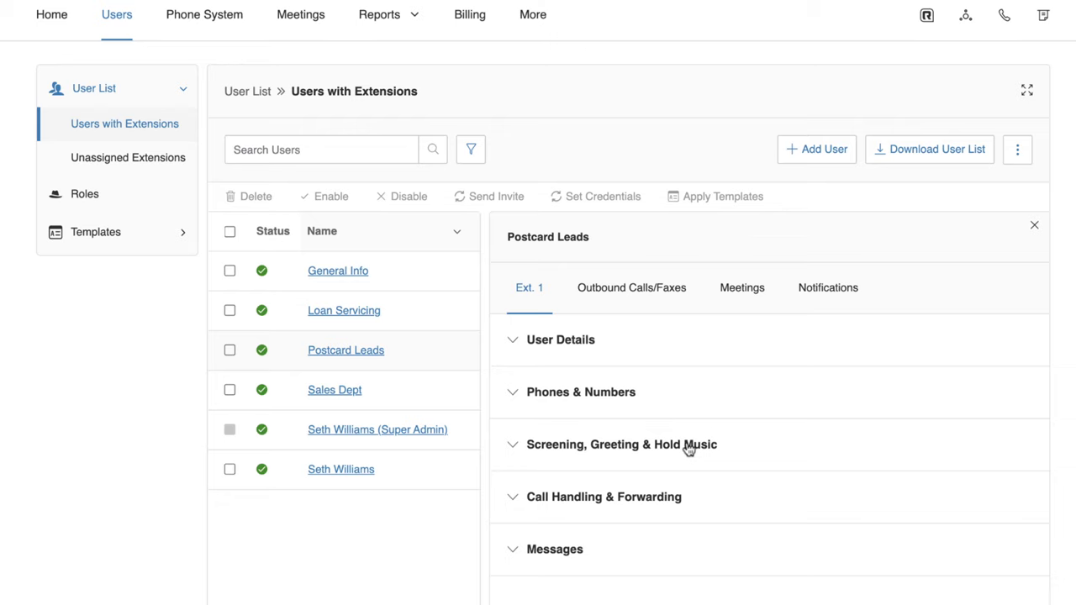
# Enable Audio While Connecting for Postcard Leads during user hours and preview the Acoustic music.
pyautogui.click(689, 449)
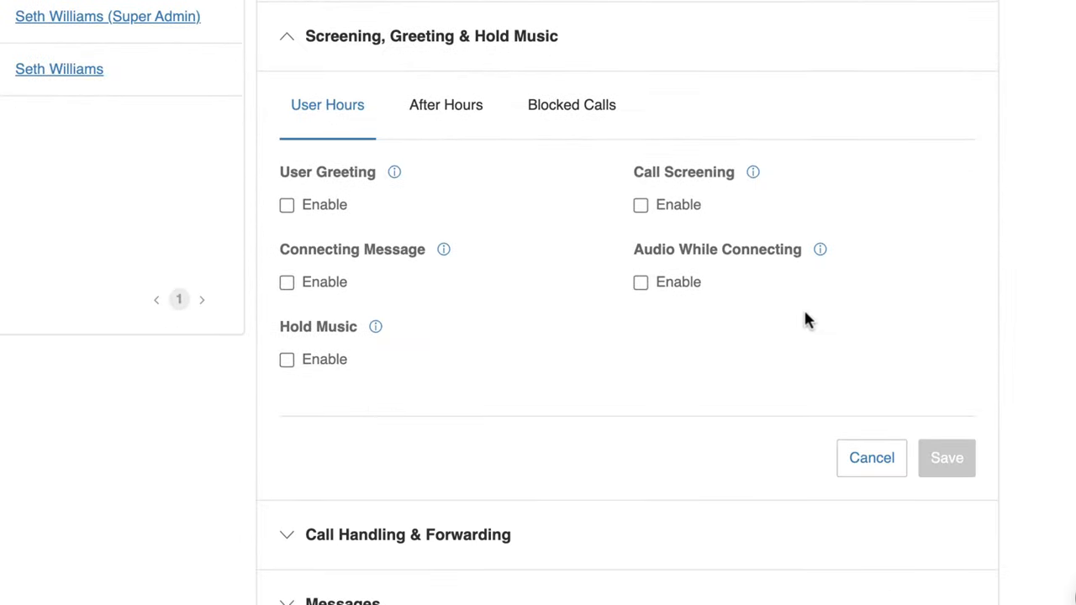
pyautogui.click(640, 284)
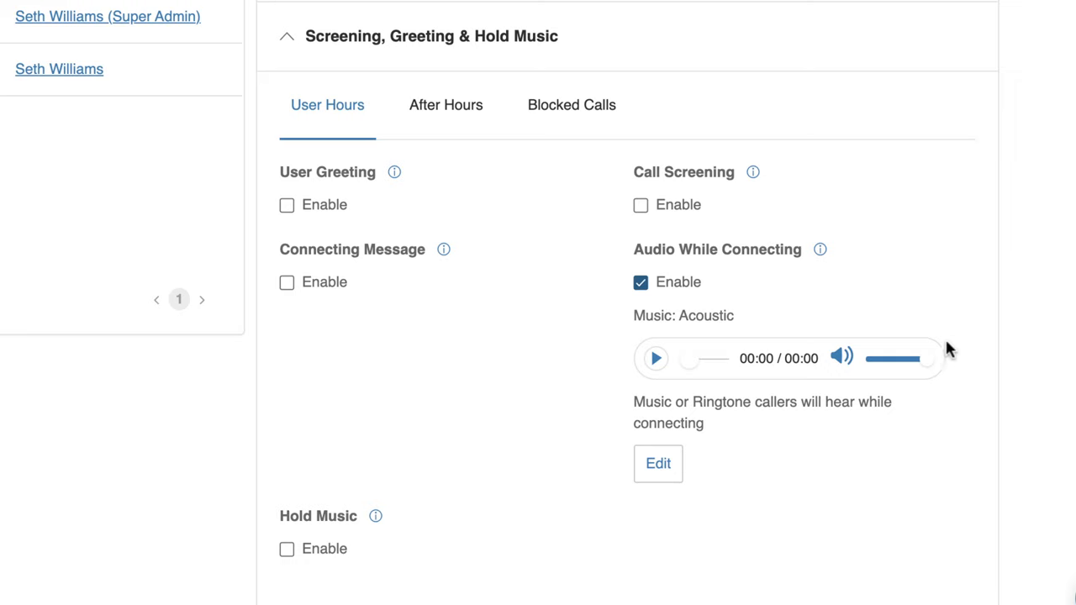
pyautogui.click(656, 360)
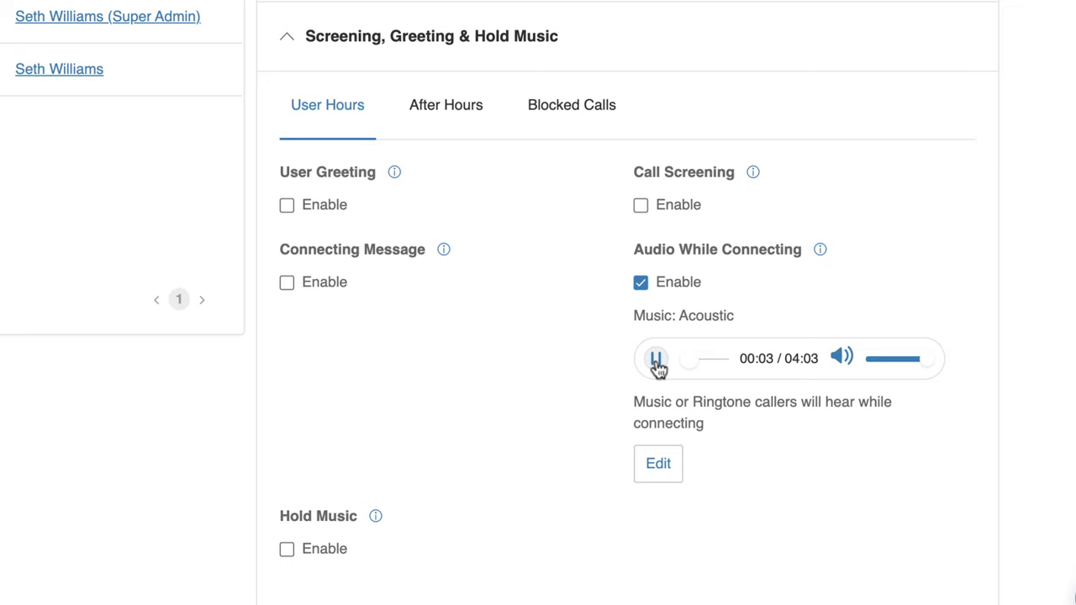
pyautogui.click(657, 360)
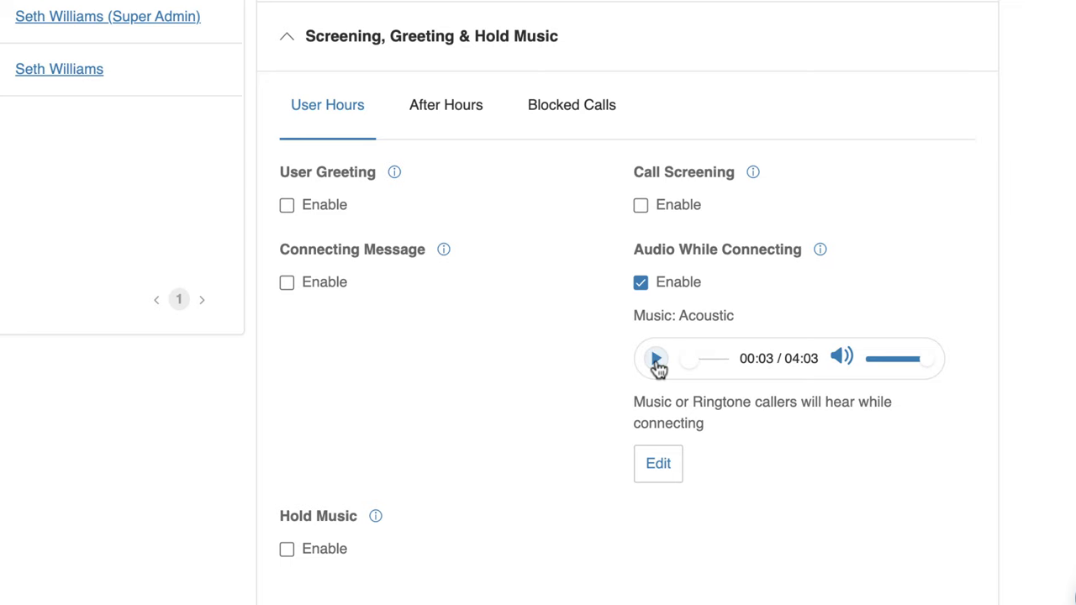
# Change the Audio While Connecting from music to Ring Tones and save the greeting settings.
pyautogui.click(672, 469)
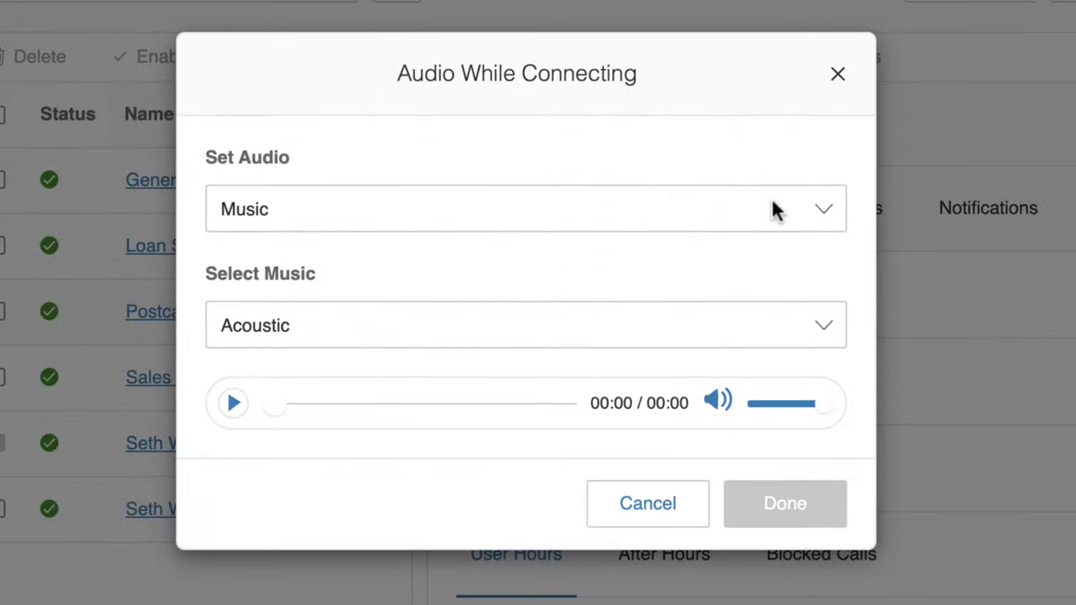
pyautogui.click(774, 209)
pyautogui.click(776, 177)
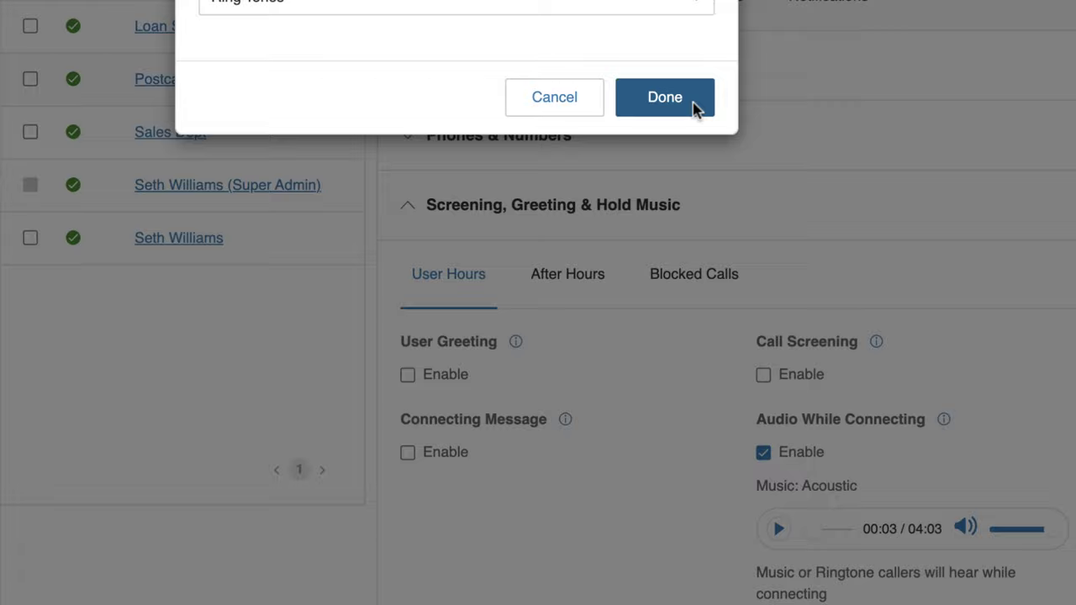
pyautogui.click(692, 105)
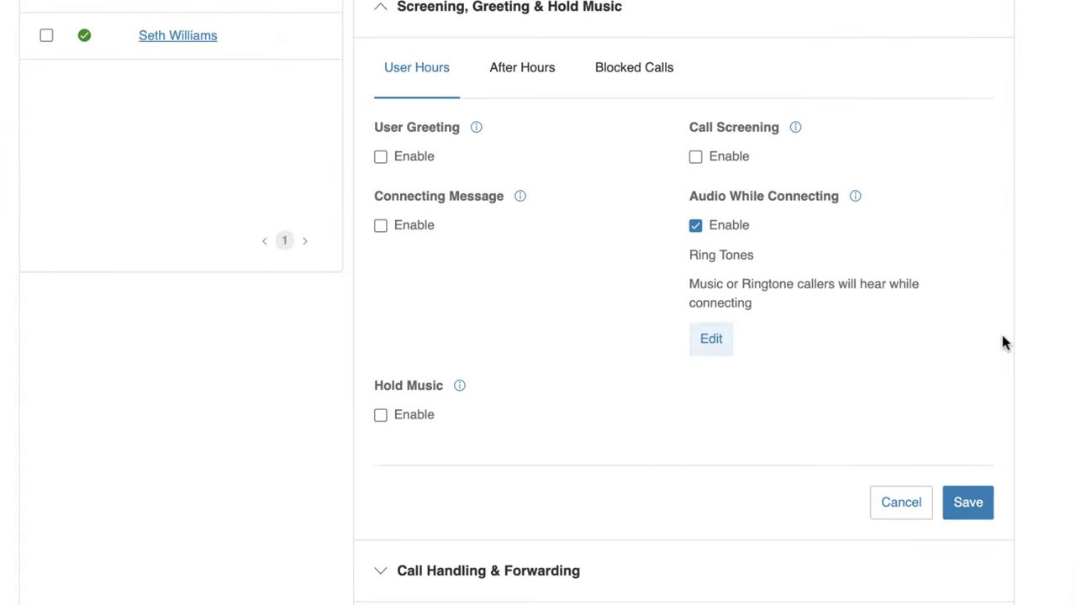
pyautogui.click(975, 504)
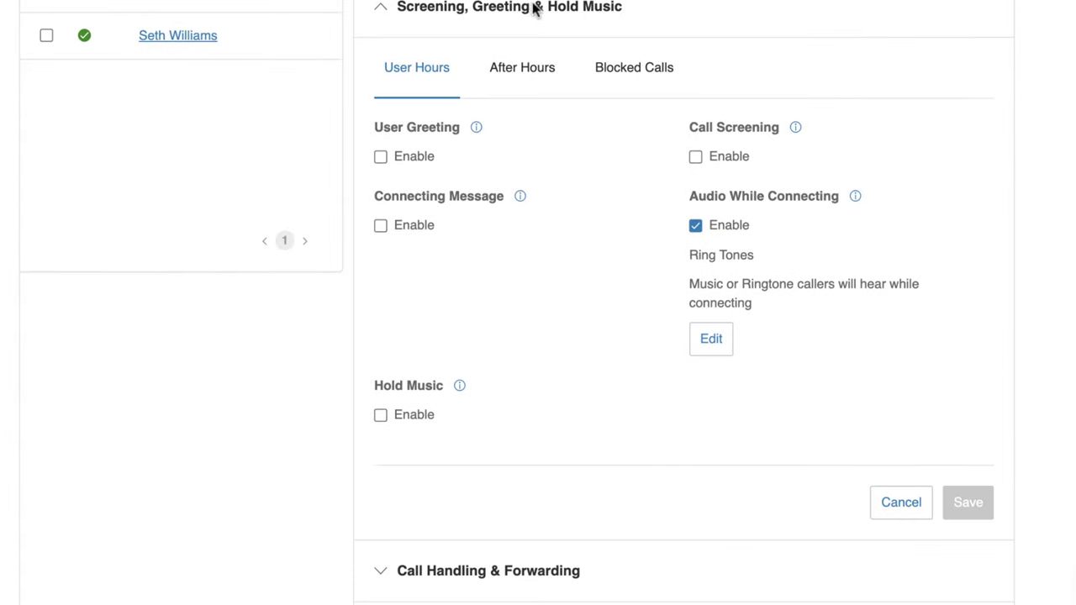
# Activate the Home and PatLive numbers for user-hours call forwarding in the Postcard Leads call handling settings.
pyautogui.click(536, 11)
pyautogui.click(528, 290)
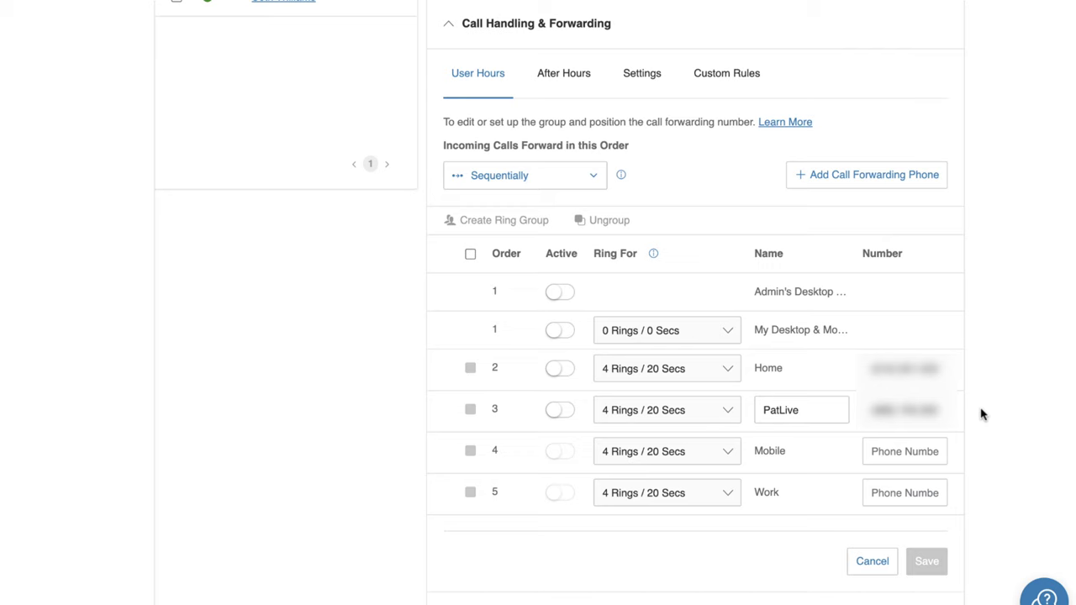
pyautogui.click(565, 369)
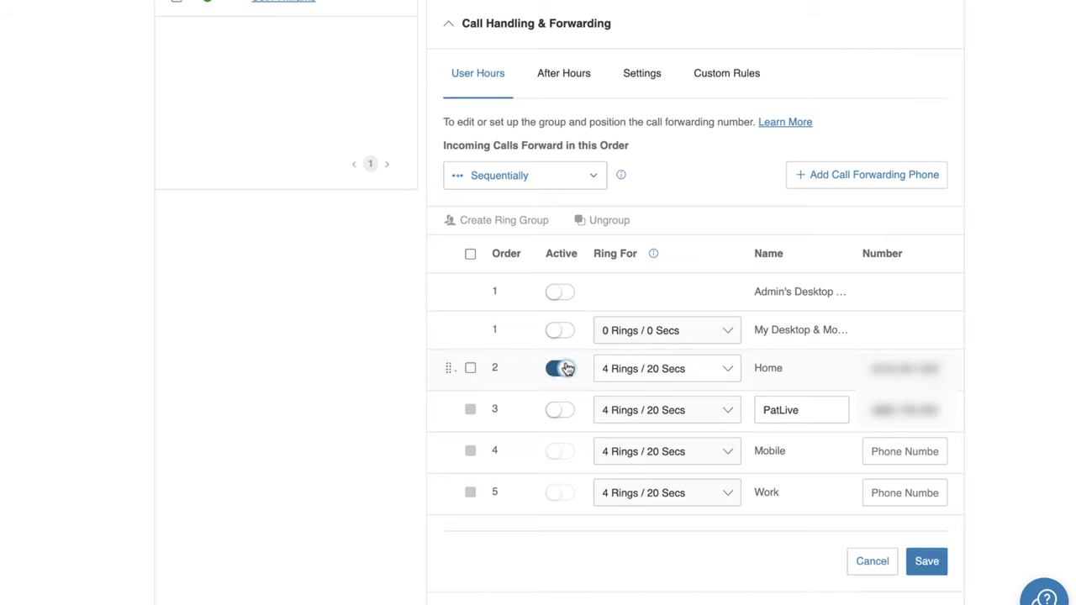
pyautogui.click(562, 412)
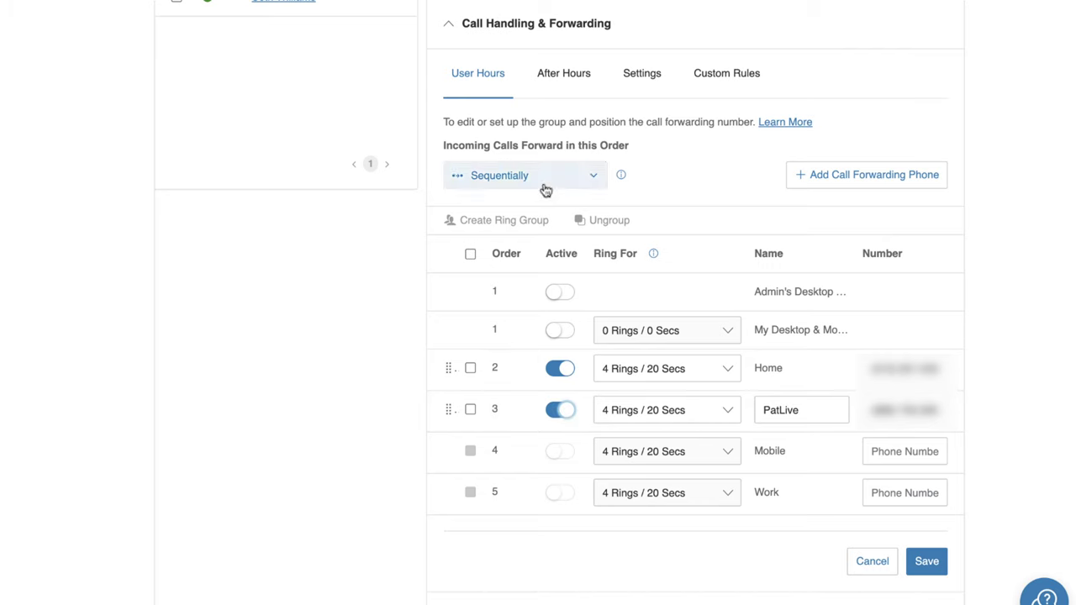
# Check the forwarding order options, deactivate the Home number, and save the forwarding settings while switching to the custom rules.
pyautogui.click(594, 178)
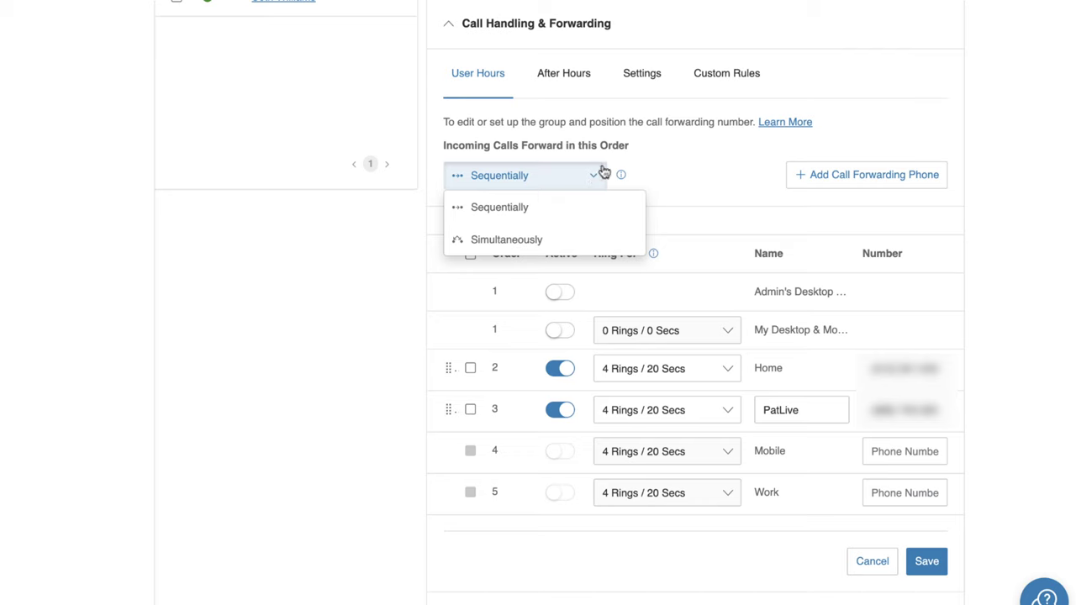
pyautogui.click(601, 174)
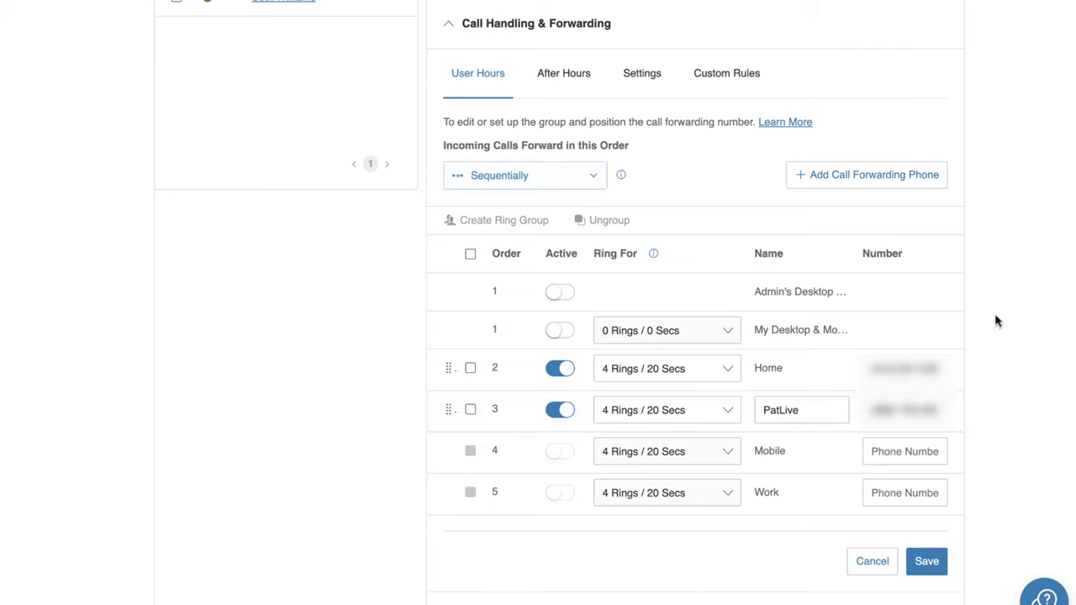
pyautogui.click(557, 370)
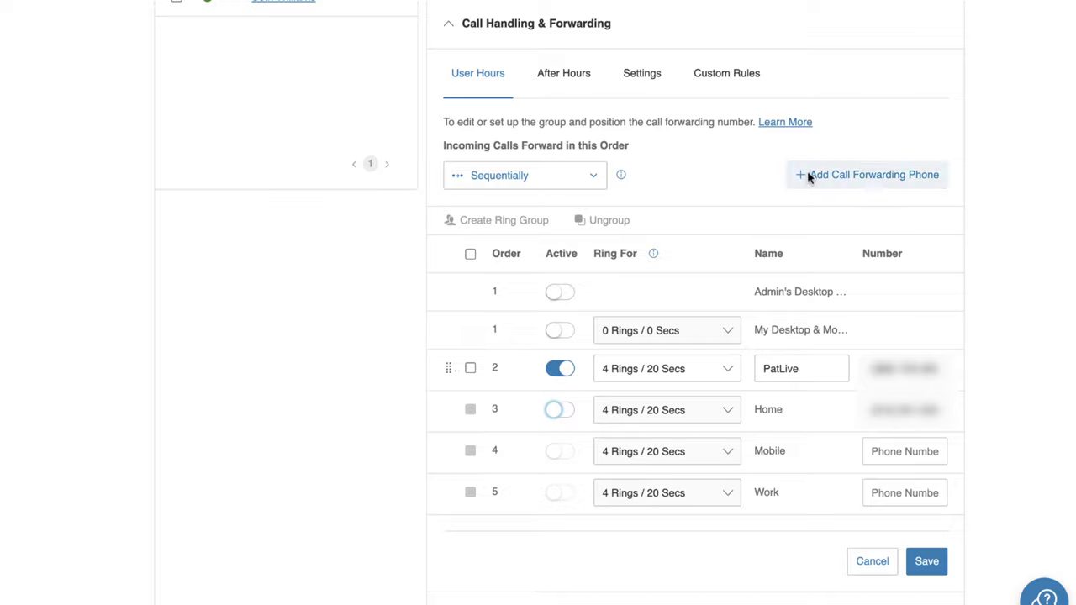
pyautogui.click(737, 74)
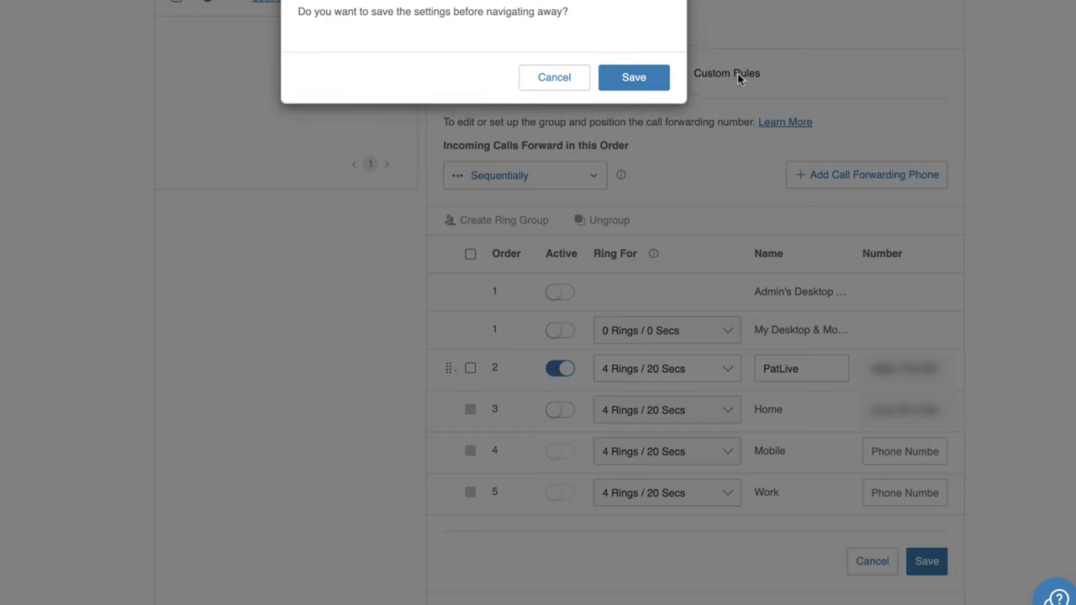
pyautogui.click(618, 81)
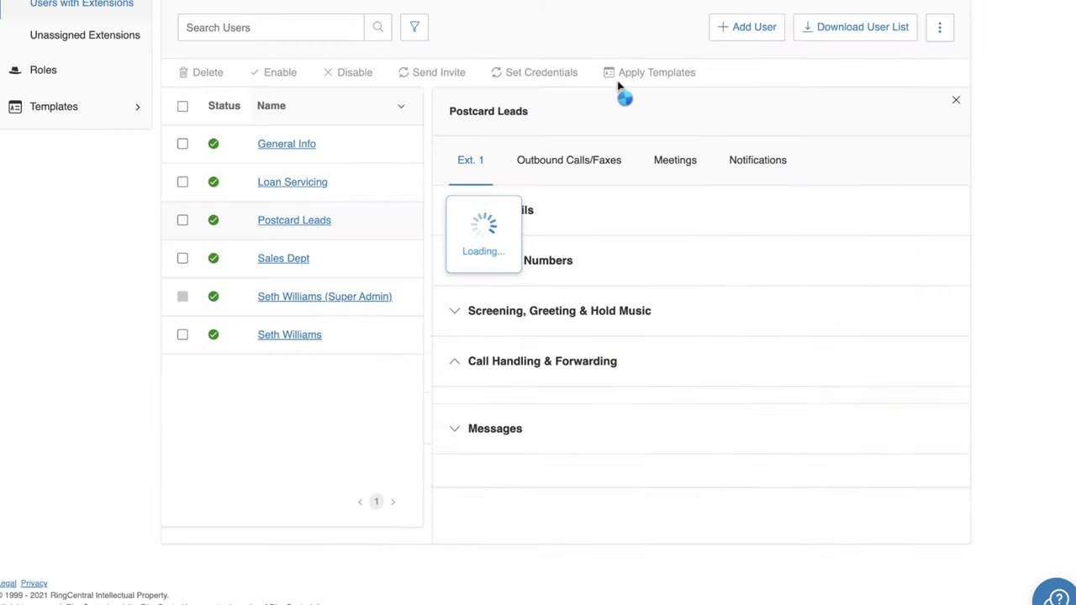
# Add a custom answering rule named My Rule 1 with a Called Number condition for the Postcard Leads, Ext. 1 number.
pyautogui.scroll(-3, 897, 263)
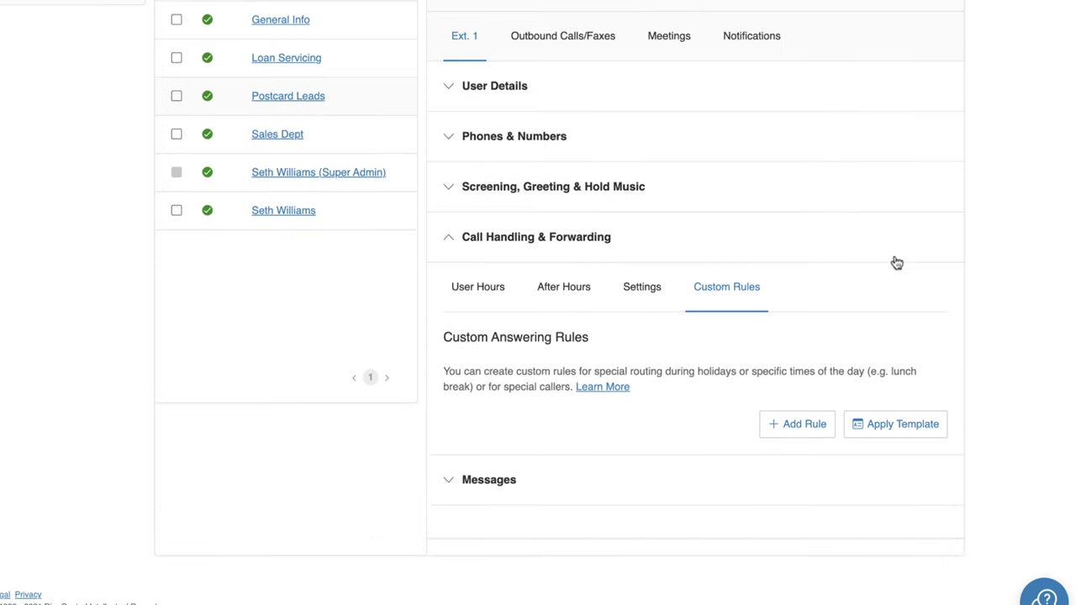
pyautogui.click(803, 424)
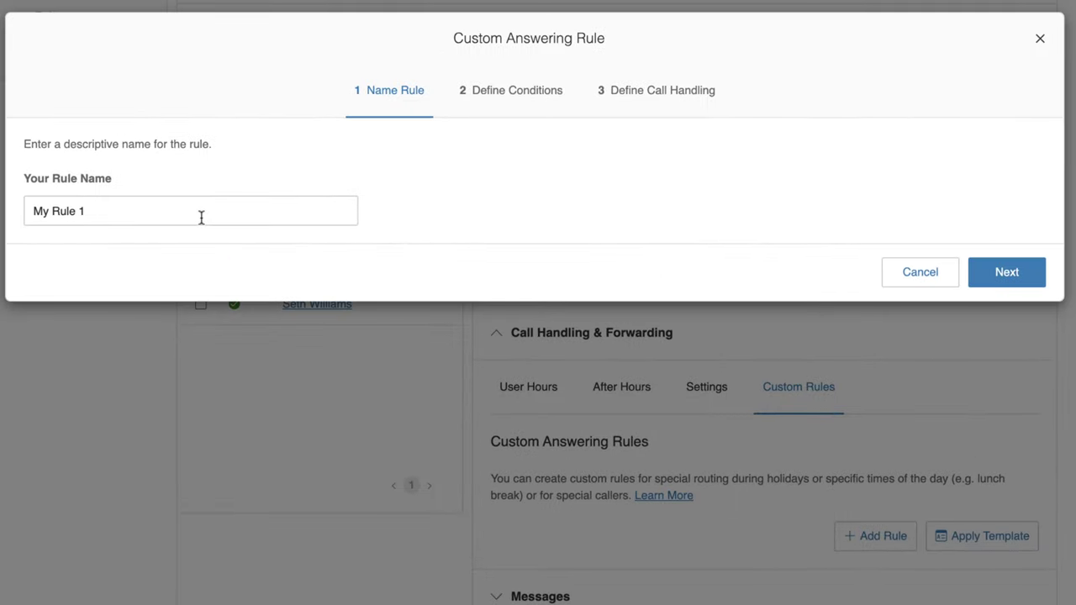
pyautogui.click(1026, 283)
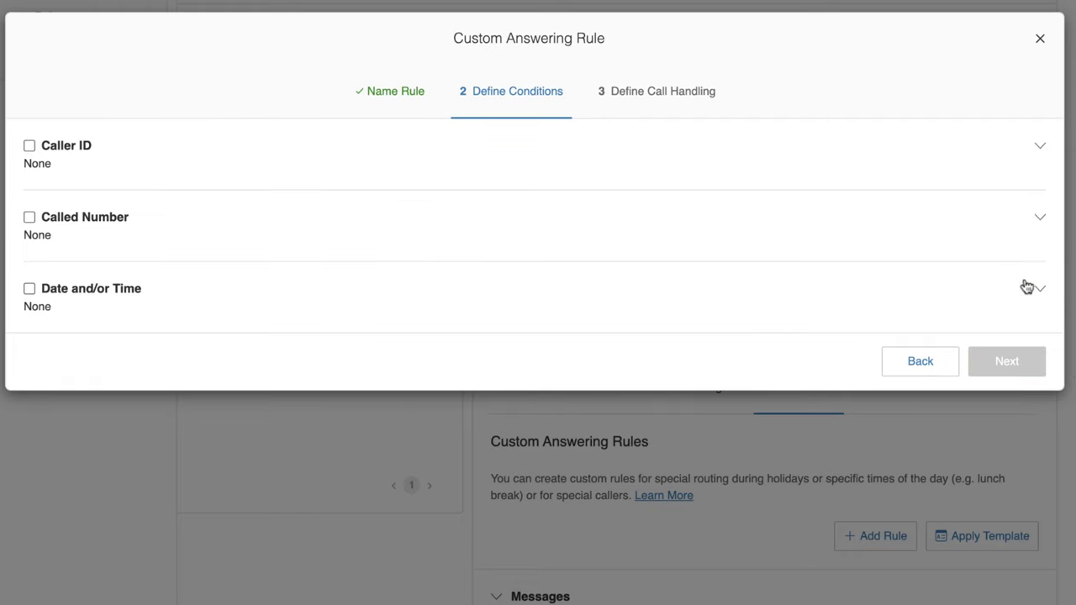
pyautogui.click(29, 218)
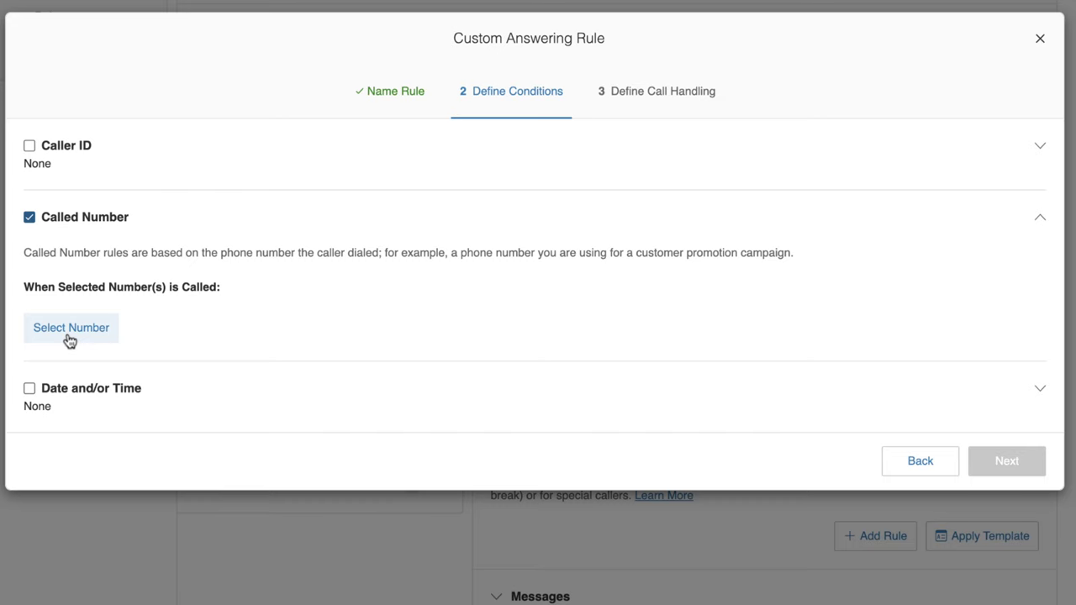
pyautogui.click(69, 330)
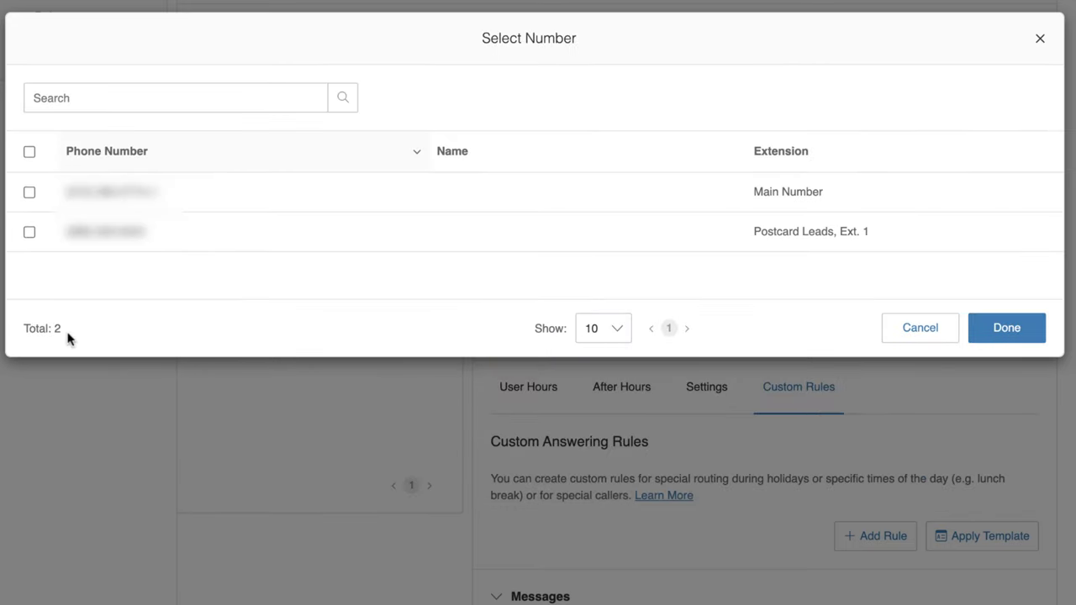
pyautogui.click(30, 235)
pyautogui.click(995, 332)
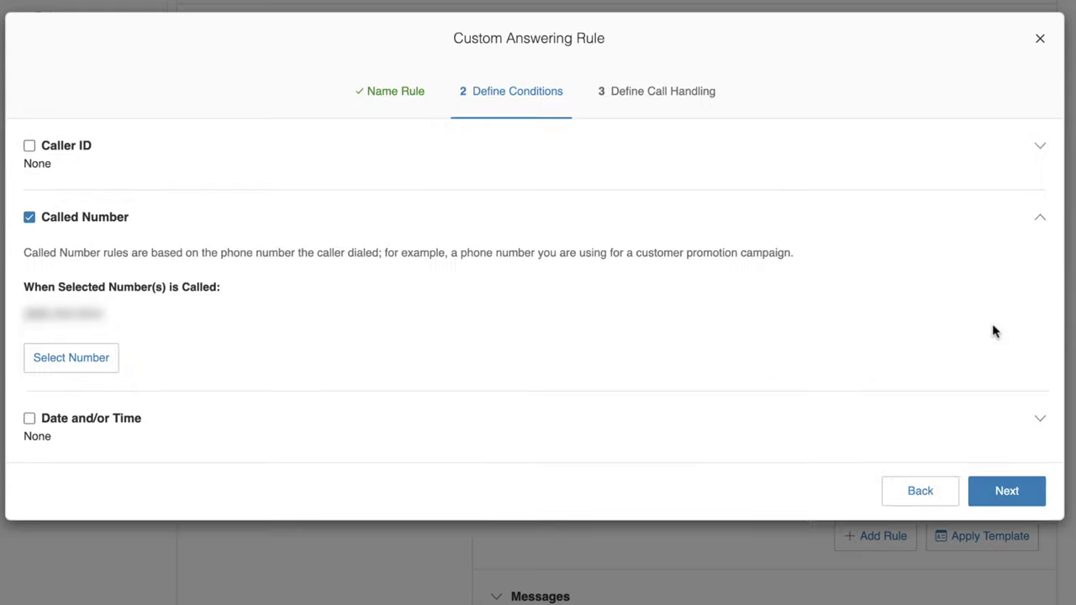
pyautogui.click(996, 506)
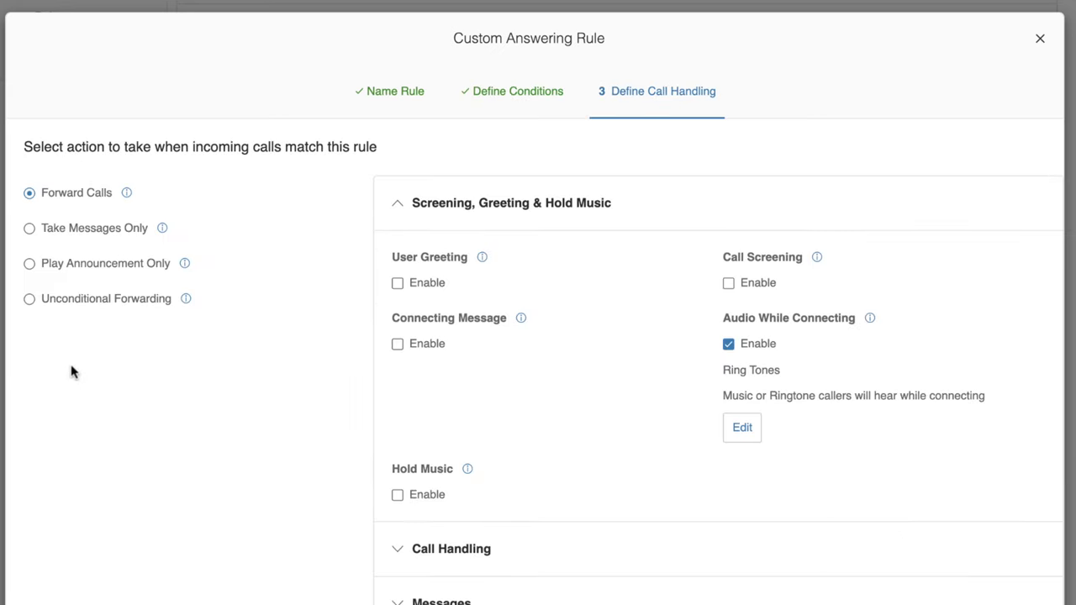
# Set the rule's call handling to Unconditional Forwarding, enter the destination phone number, and save the rule.
pyautogui.click(29, 300)
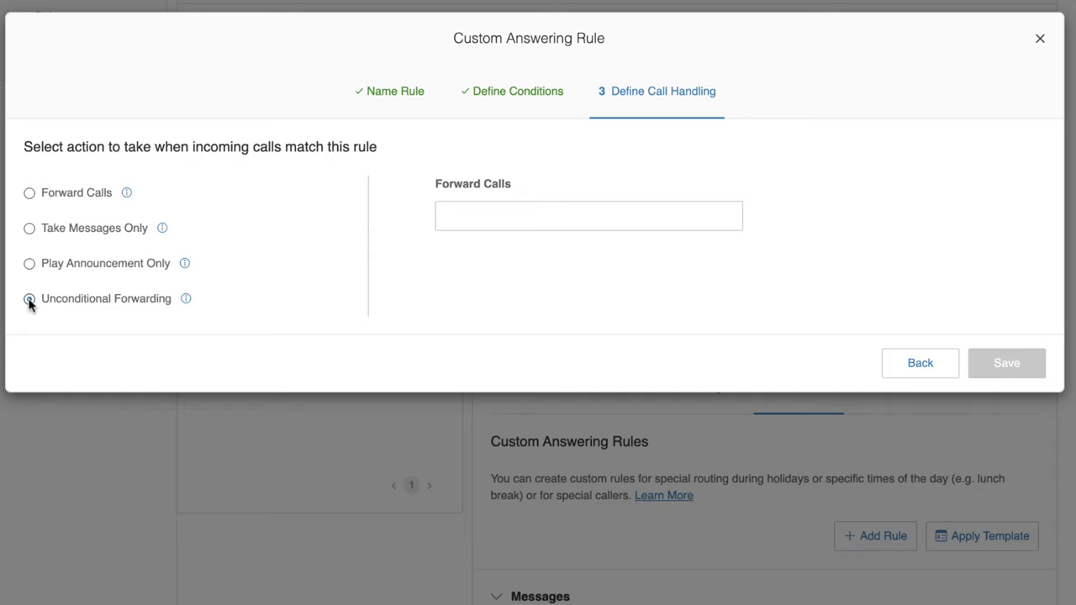
pyautogui.click(524, 220)
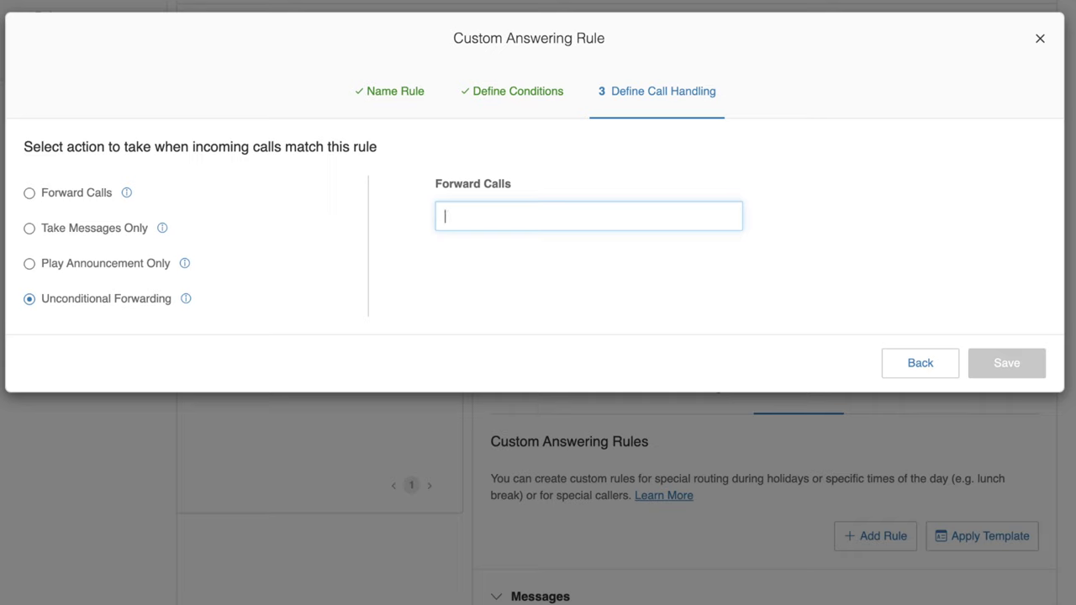
pyautogui.write('650')
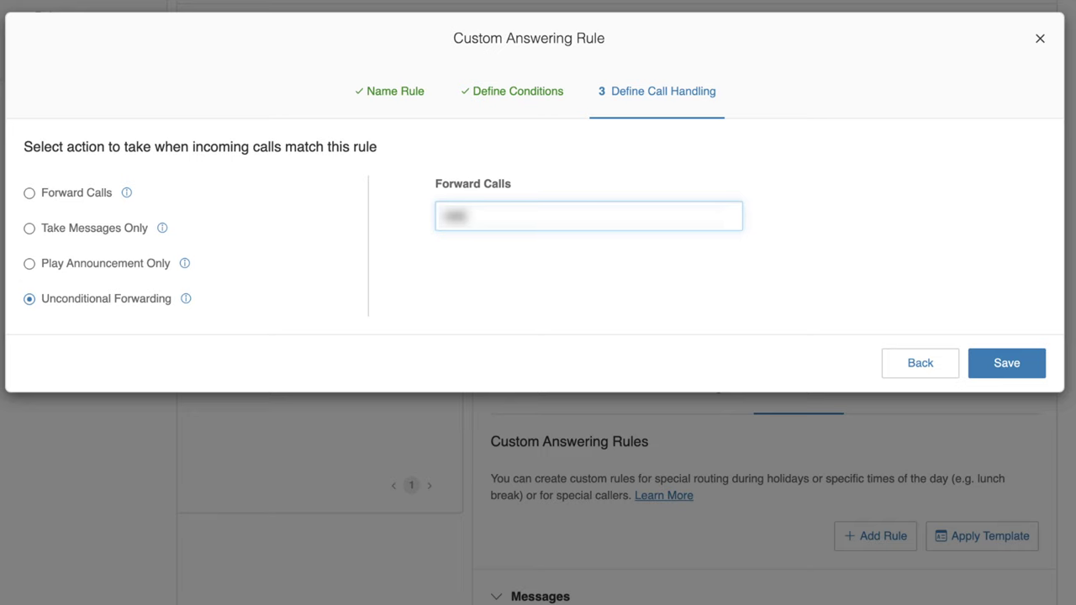
pyautogui.write('5551234')
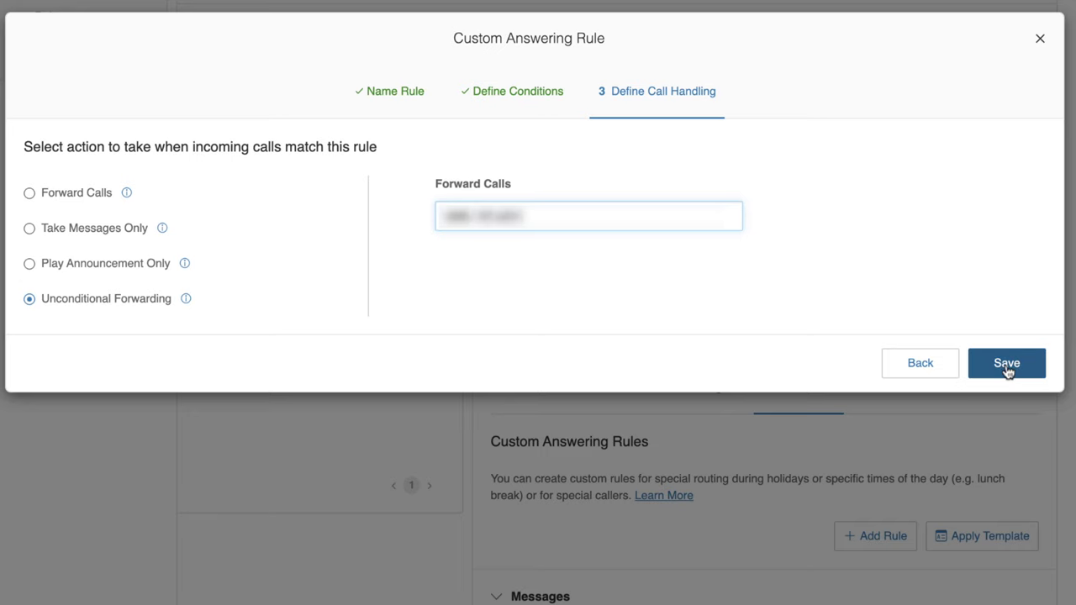
pyautogui.click(1008, 363)
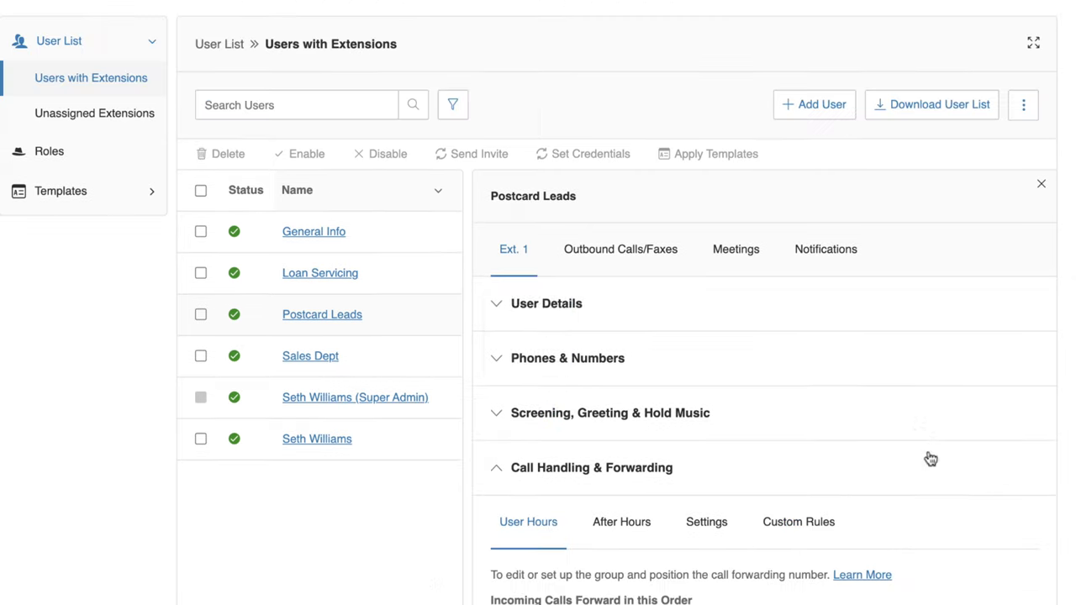
# Review the Postcard Leads user-hours forwarding settings, and open the Sales Dept extension to check its user-hours and after-hours call handling.
pyautogui.scroll(-5, 967, 437)
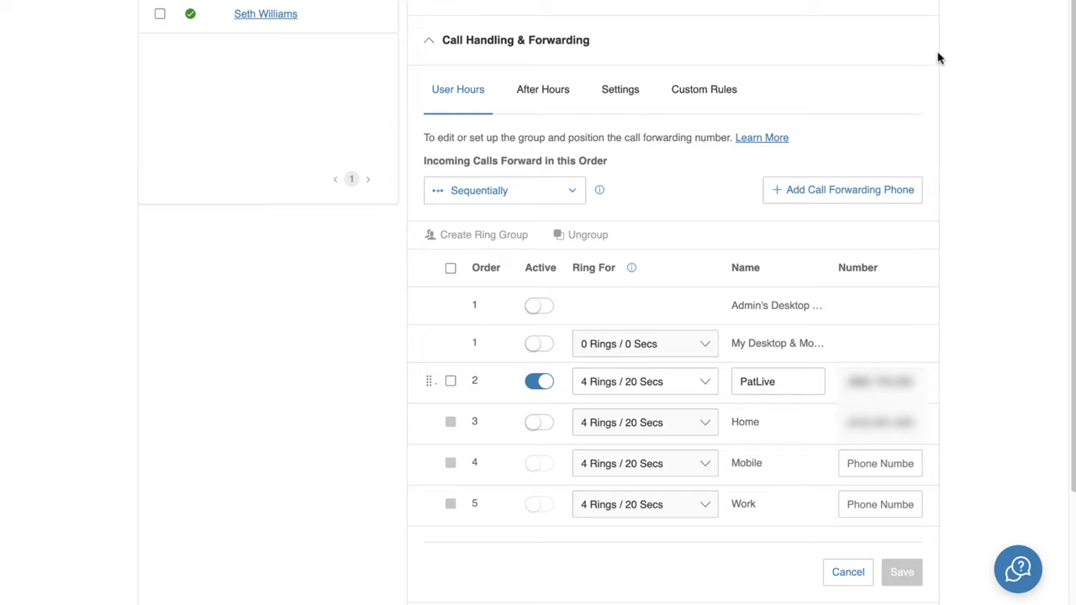
pyautogui.click(550, 106)
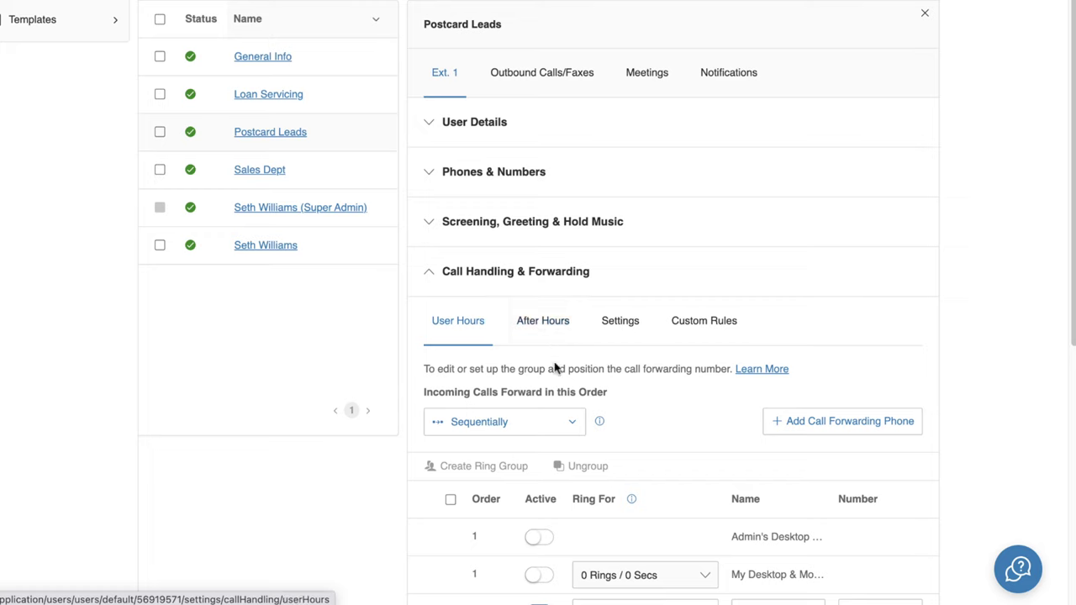
pyautogui.click(295, 172)
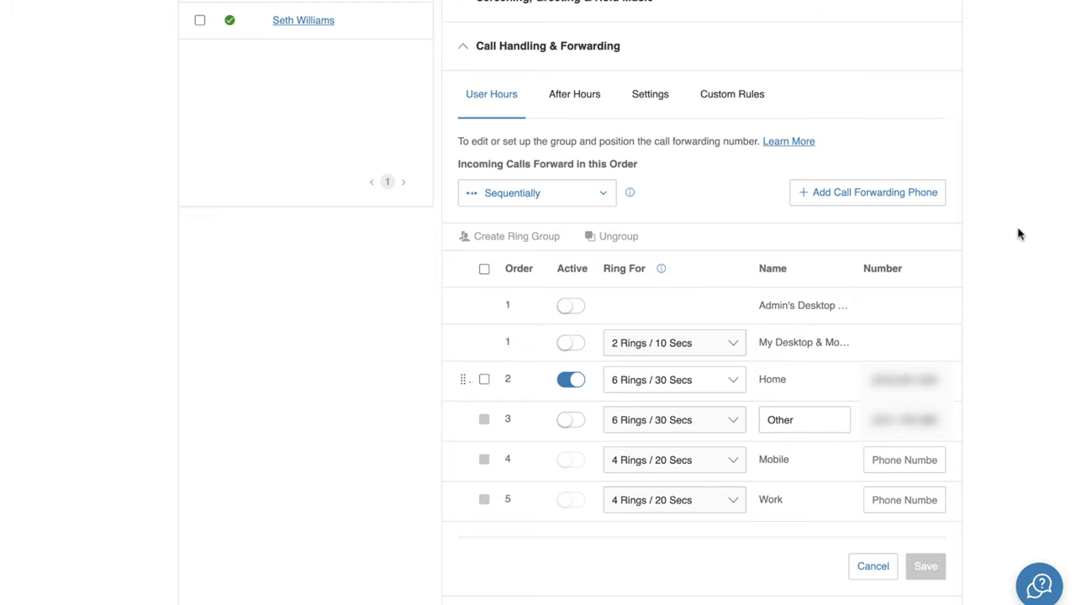
pyautogui.click(574, 99)
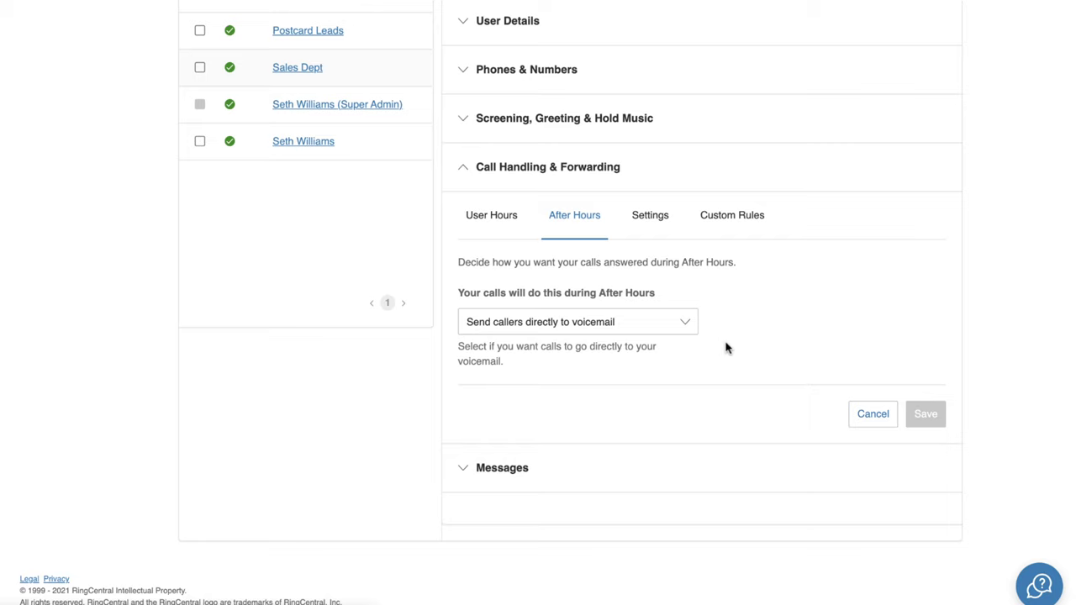
# Open the Sales Dept message settings and play part of the custom voicemail greeting for user hours.
pyautogui.click(468, 464)
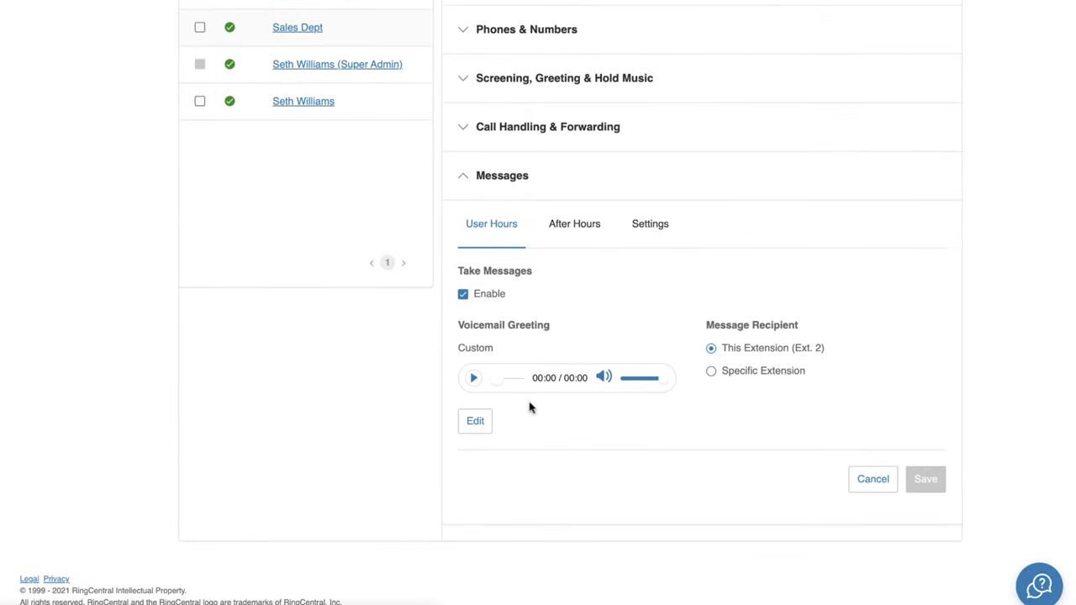
pyautogui.click(480, 380)
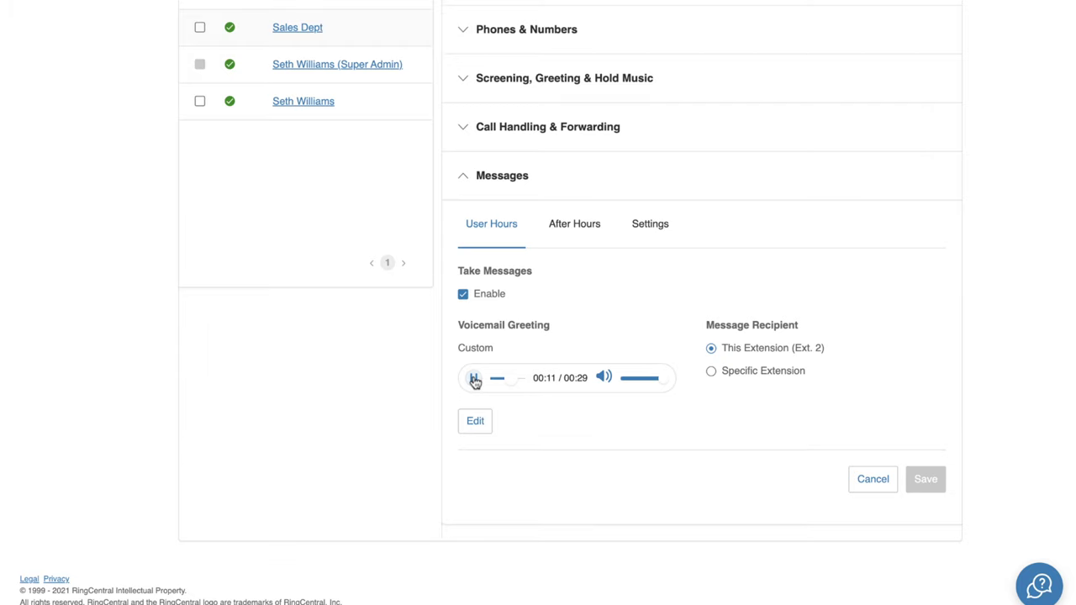
pyautogui.click(475, 380)
pyautogui.scroll(2, 477, 384)
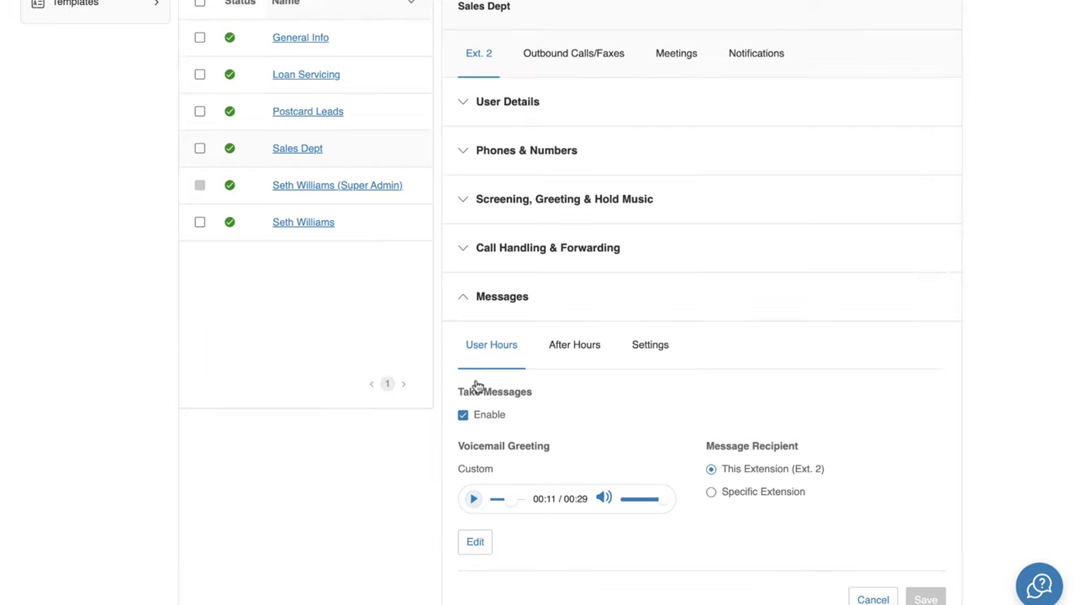
# Compare the 24 hours / 7 days a week option with Custom hours in the Sales Dept user hours, and save with Custom hours selected.
pyautogui.click(531, 99)
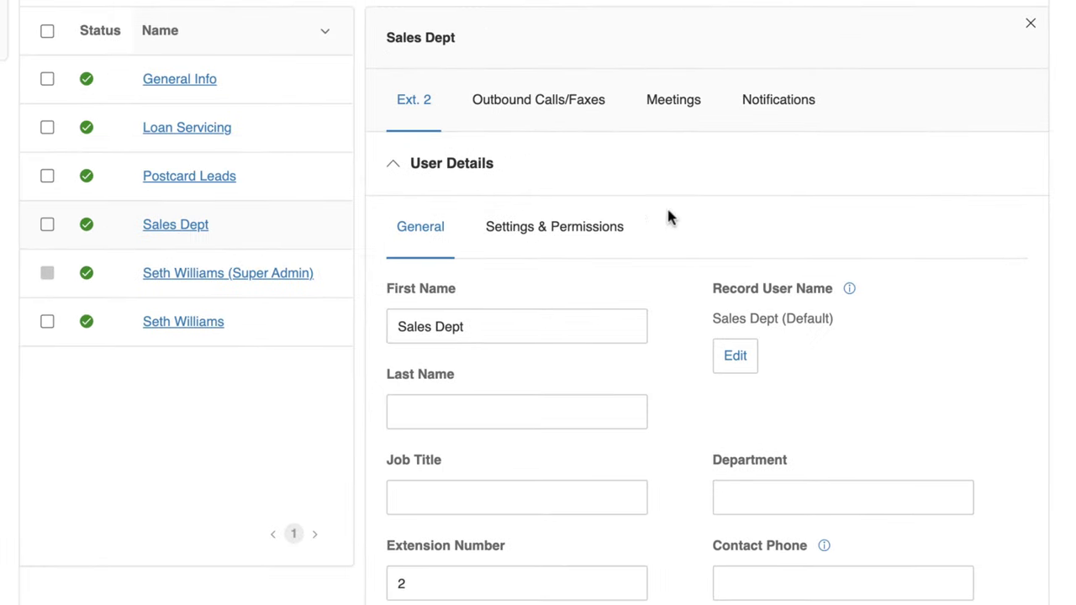
pyautogui.click(595, 244)
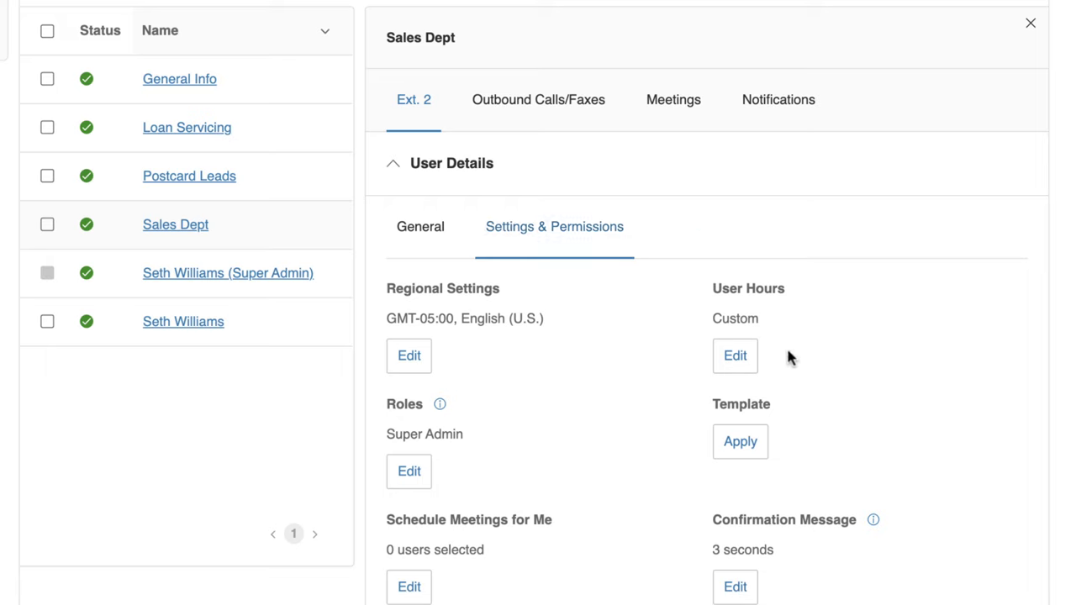
pyautogui.click(748, 364)
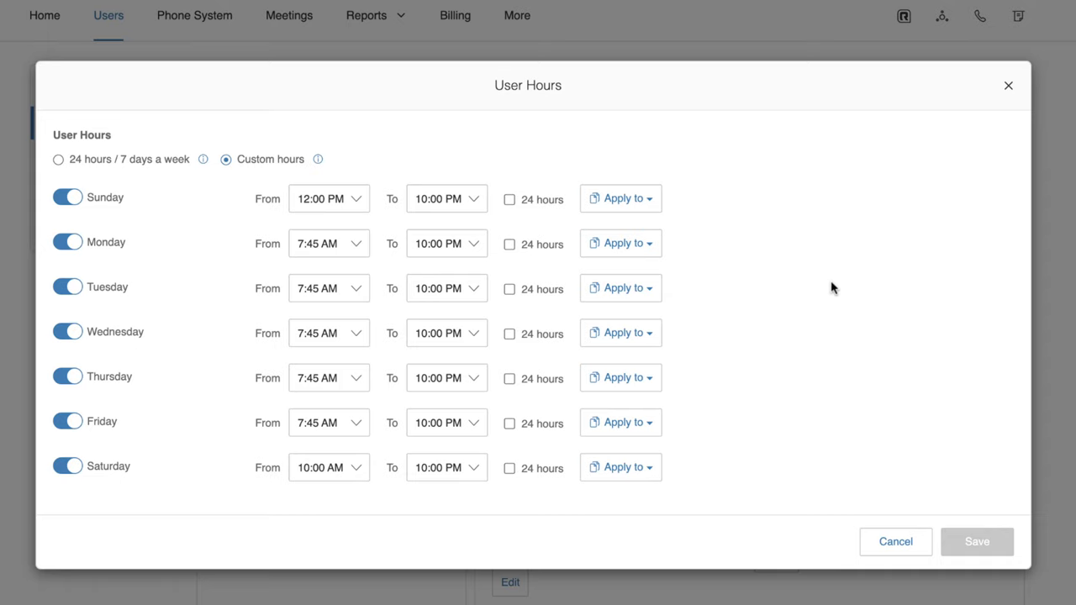
pyautogui.click(59, 162)
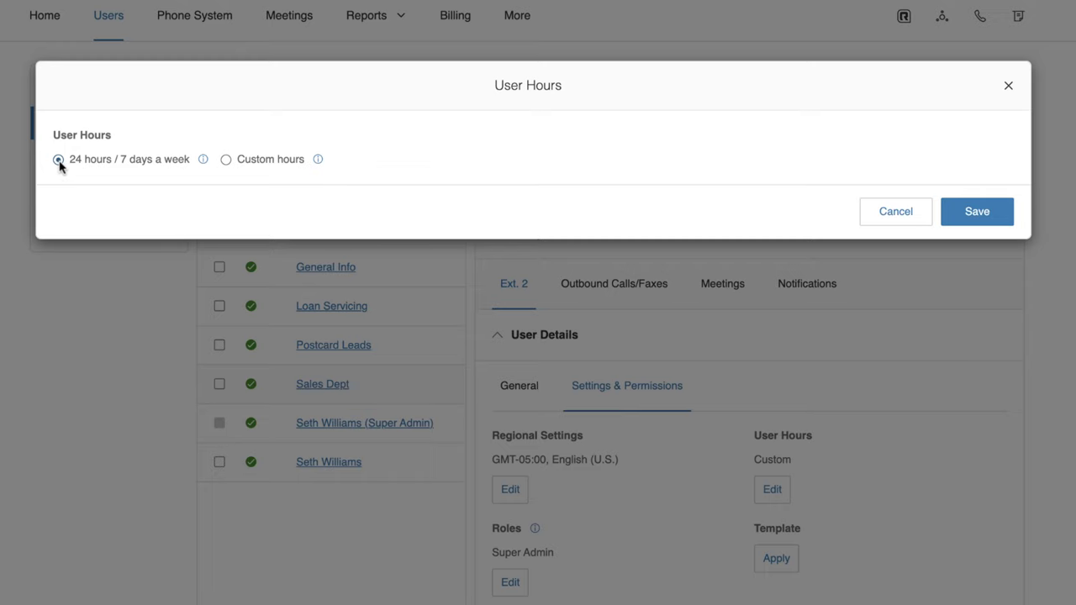
pyautogui.click(225, 162)
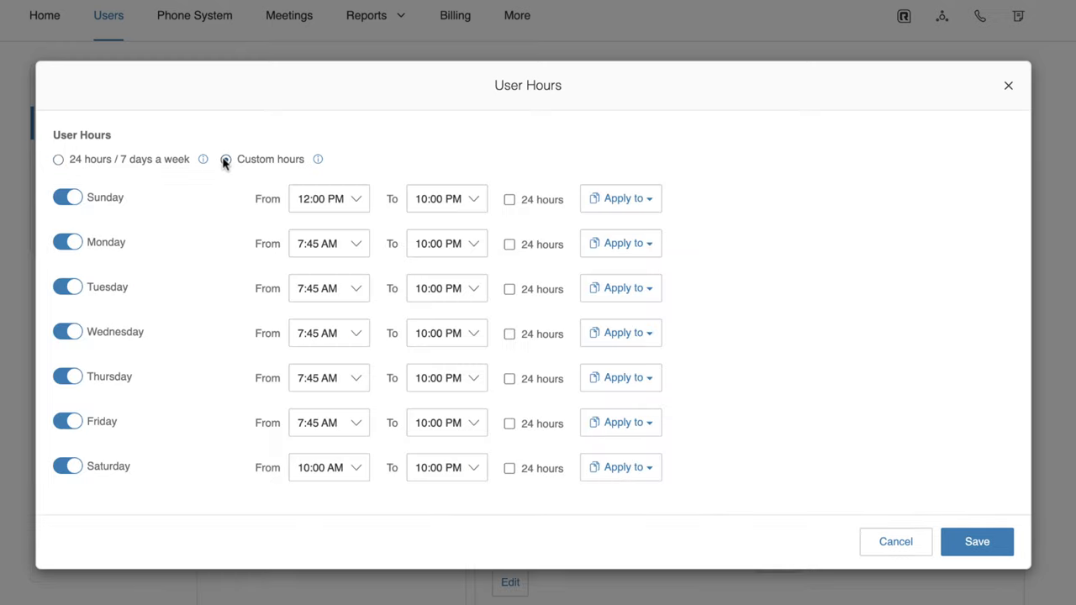
pyautogui.click(984, 542)
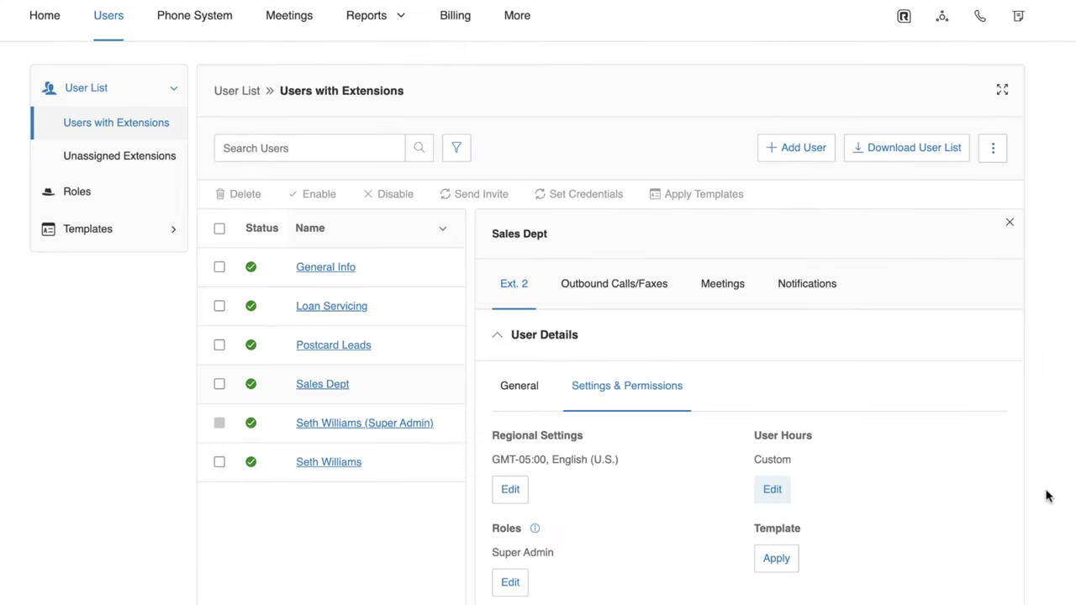
# Open the Sales Dept messaging notifications and review which events are notified by email and by SMS.
pyautogui.scroll(-3, 1047, 496)
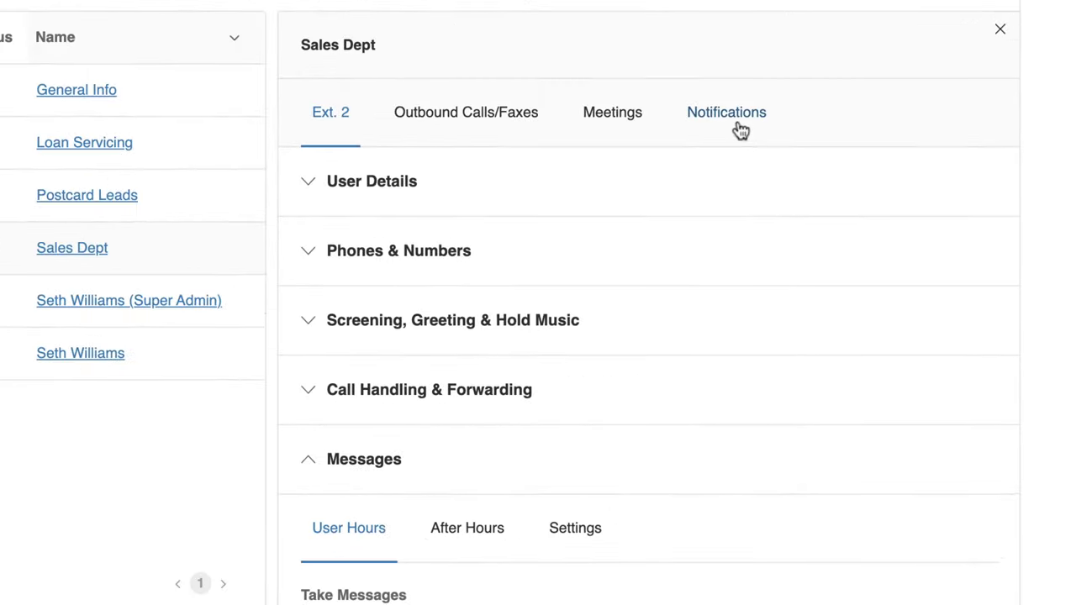
pyautogui.click(736, 122)
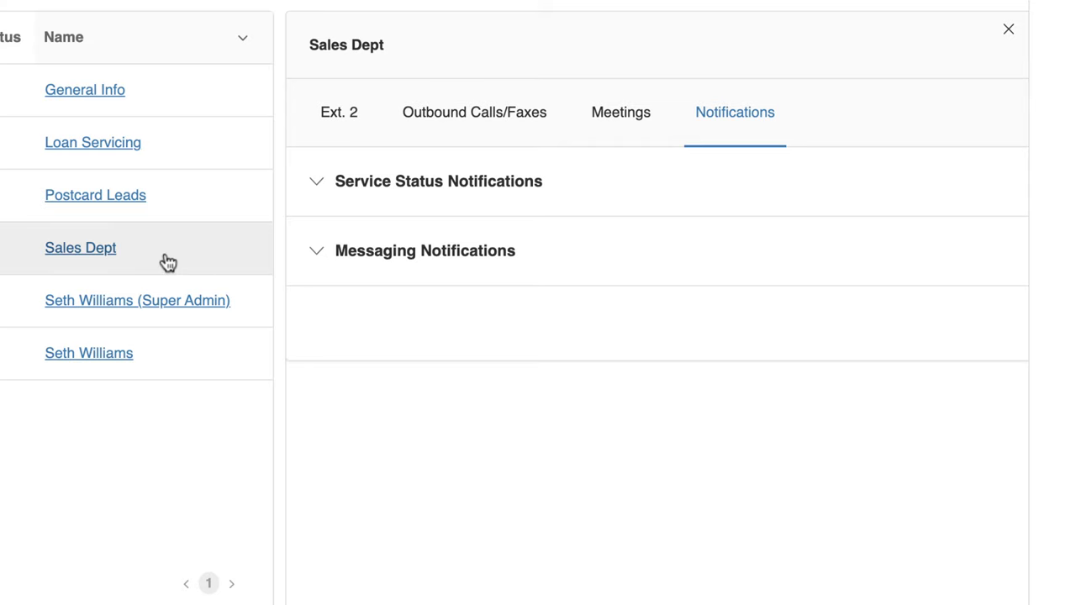
pyautogui.click(383, 254)
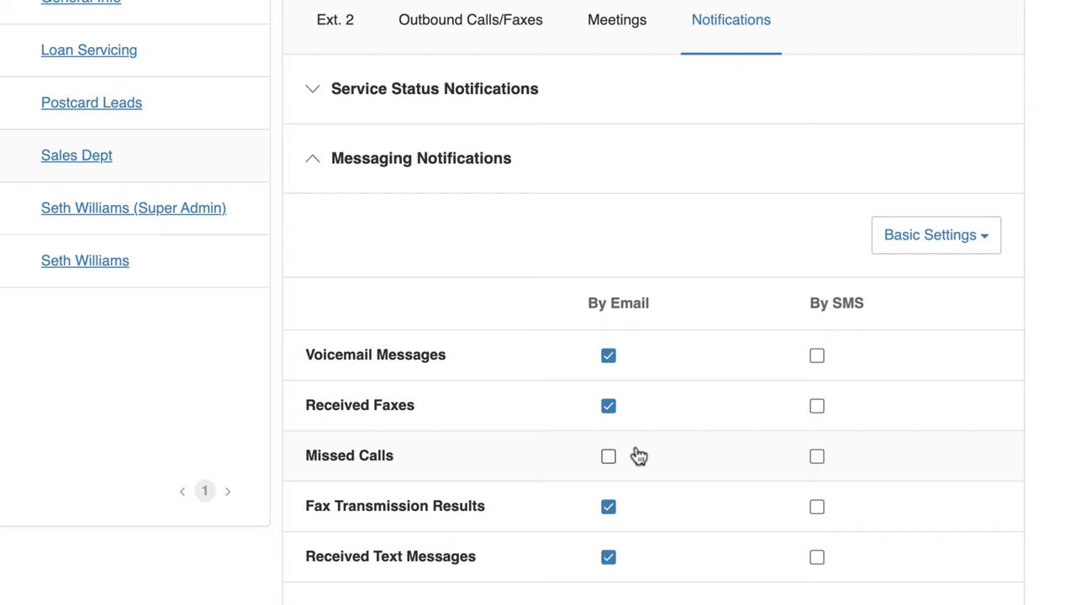
pyautogui.click(166, 101)
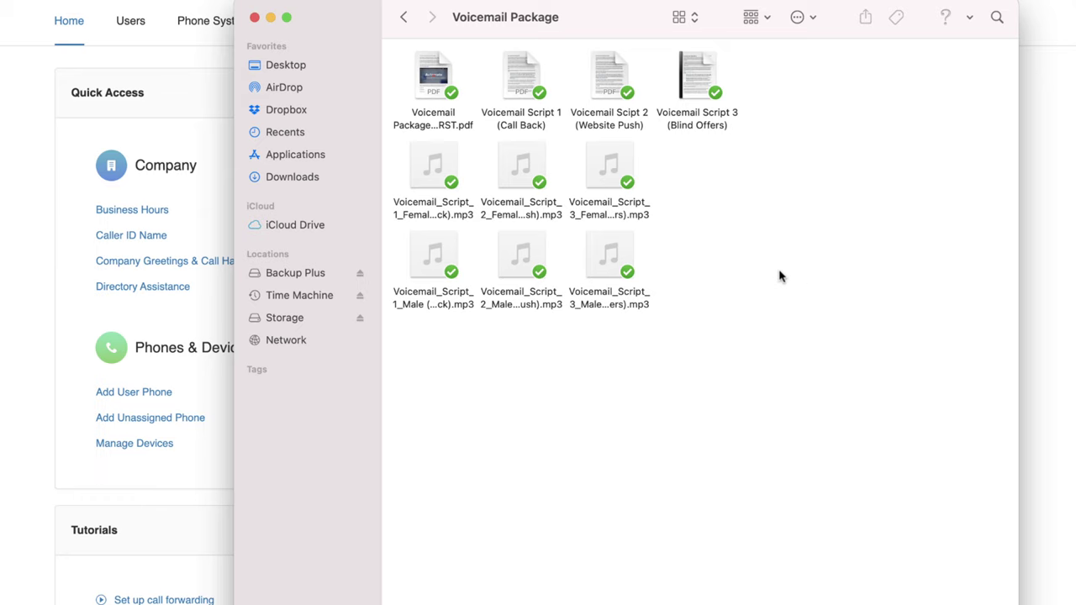
# Preview the female Script 1 and 3 and male Script 2 and 3 voicemail recordings in the Voicemail Package folder, and switch back to RingCentral.
pyautogui.click(434, 166)
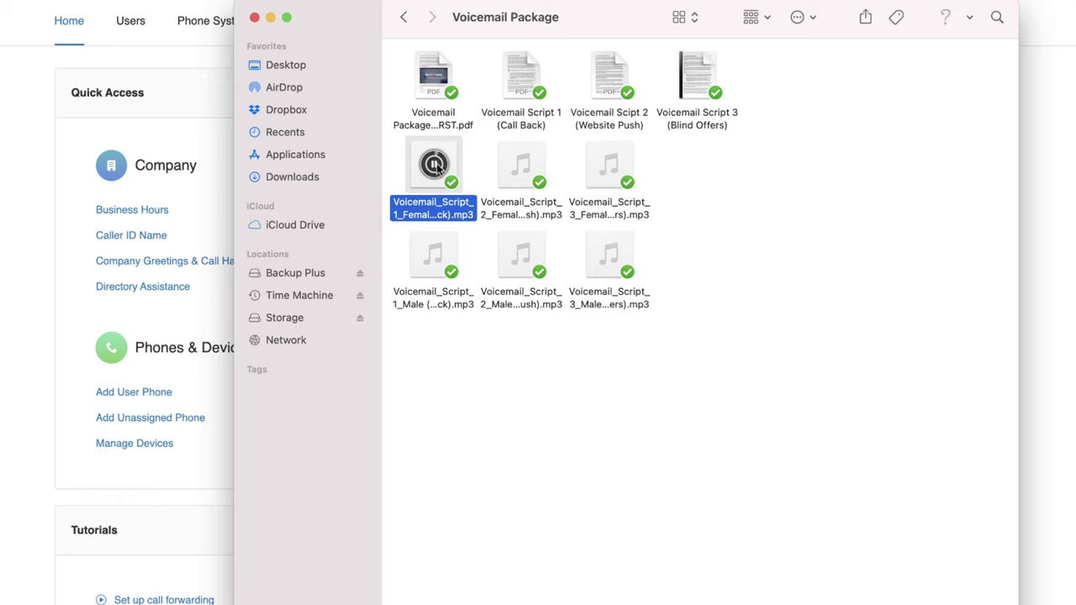
pyautogui.click(433, 165)
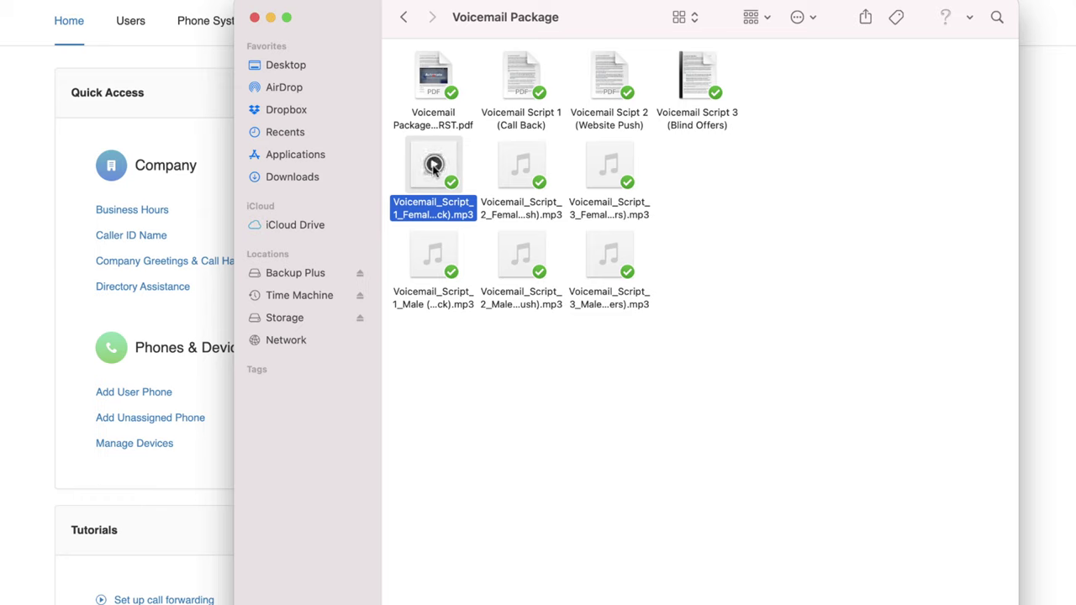
pyautogui.click(610, 165)
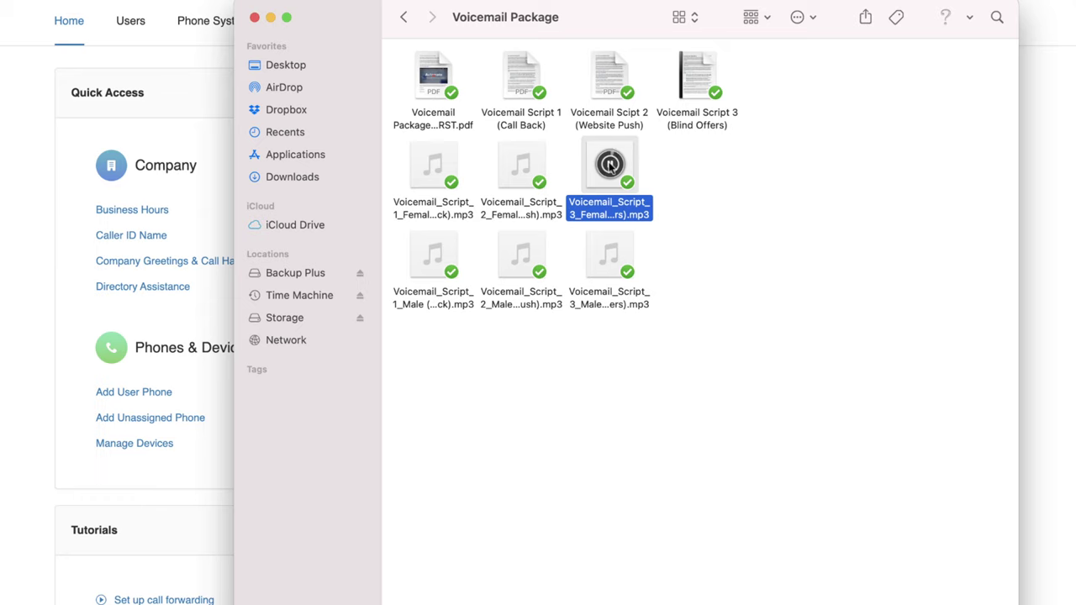
pyautogui.click(522, 254)
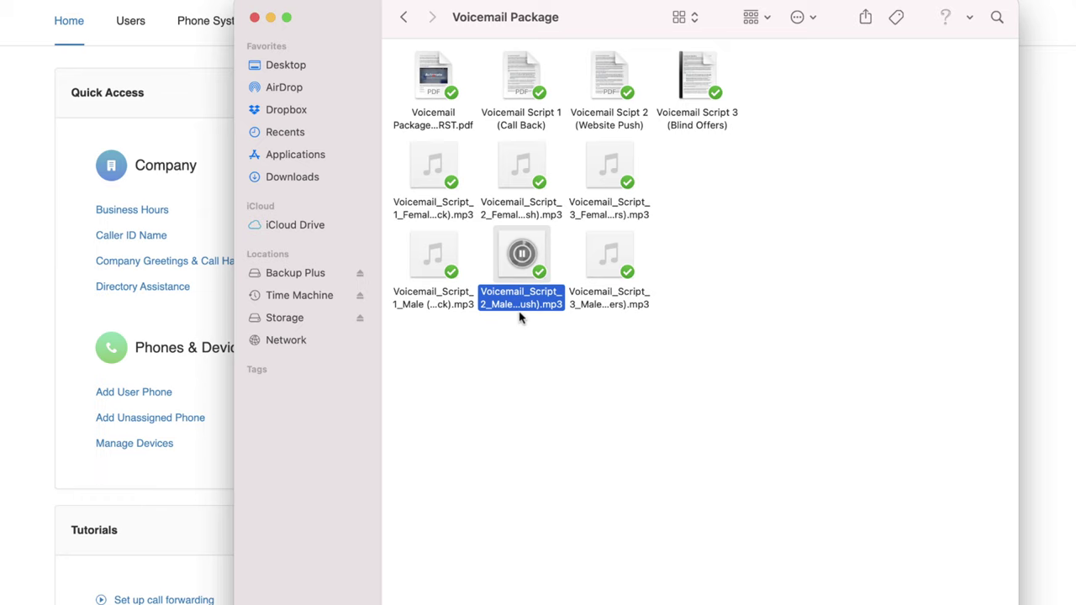
pyautogui.click(613, 263)
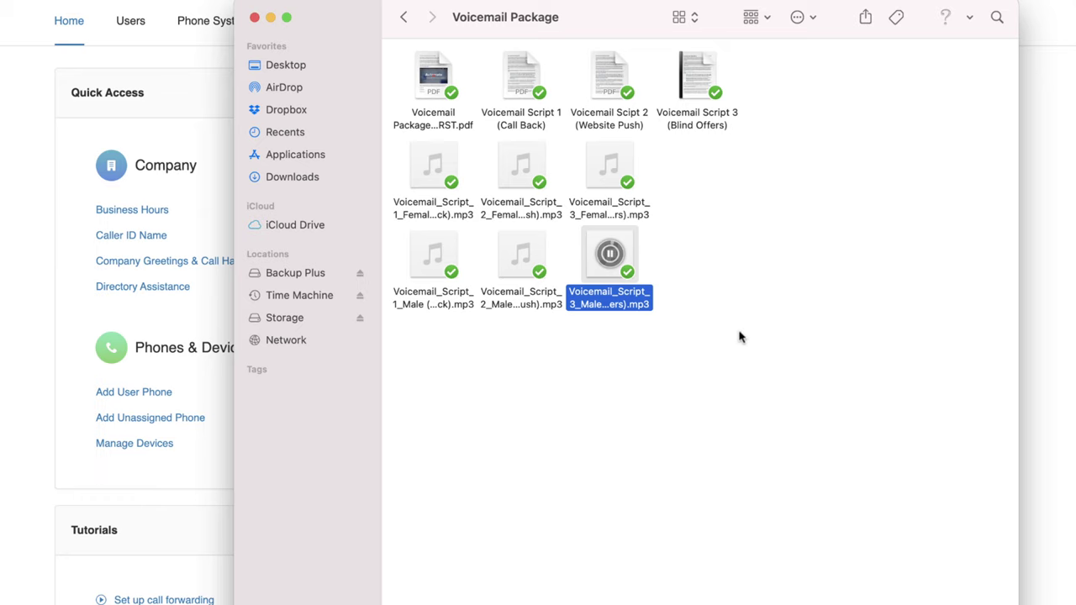
pyautogui.click(611, 253)
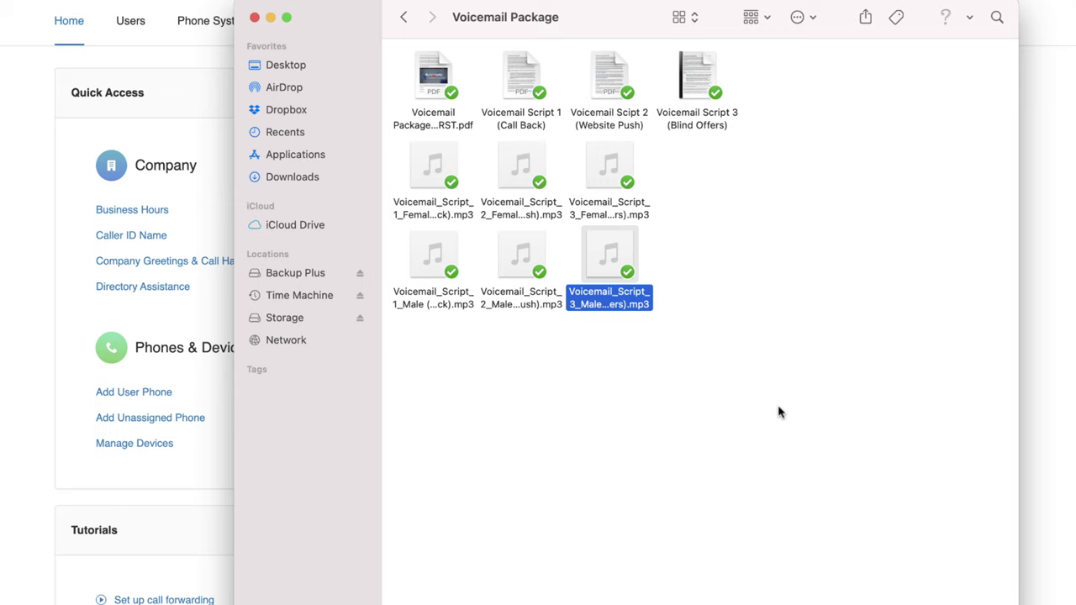
pyautogui.press('super+Tab')
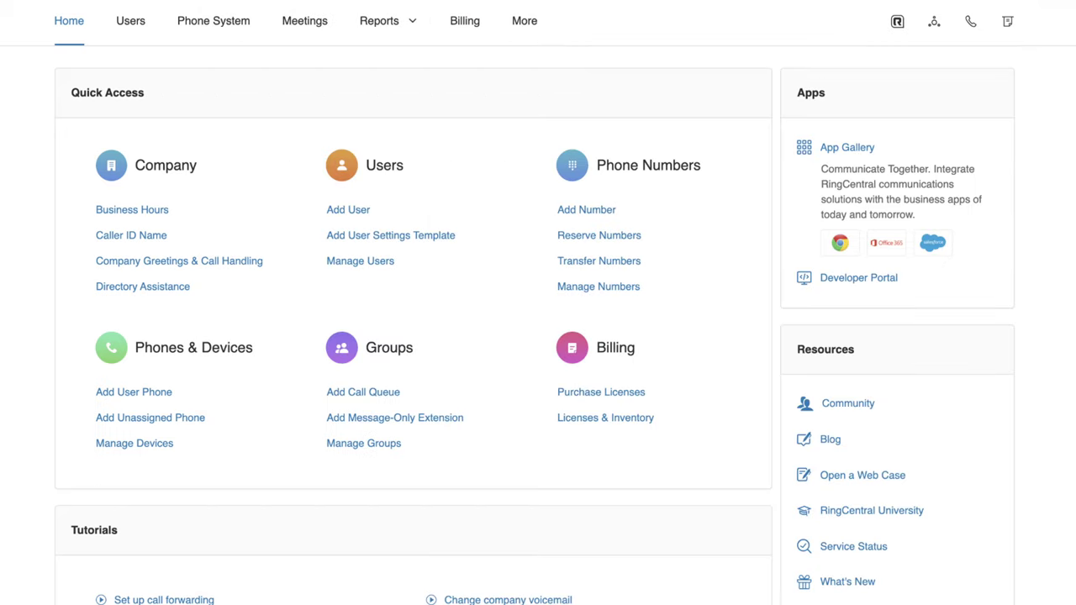